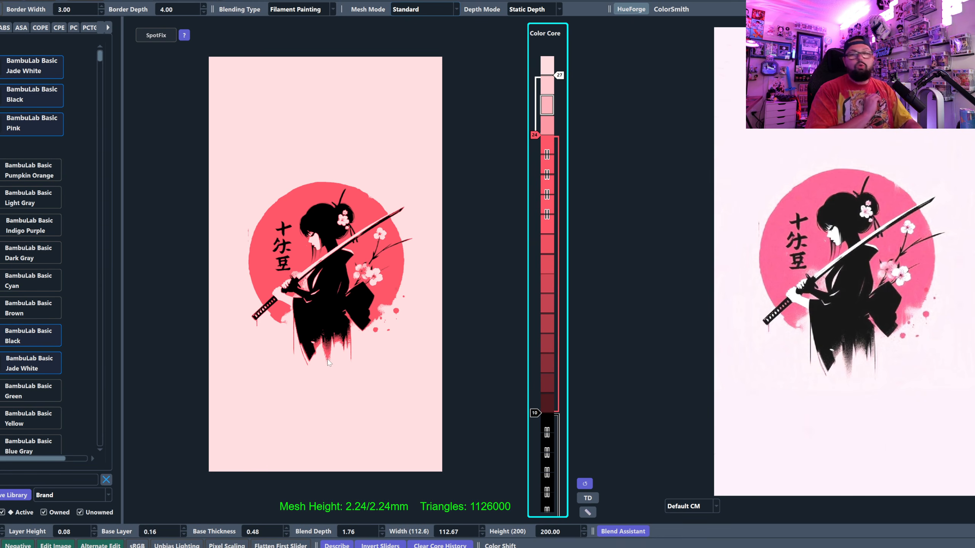
Open the project tree and browse the snapshots in both the user tree and the autosave tree.
key("ctrl+t")
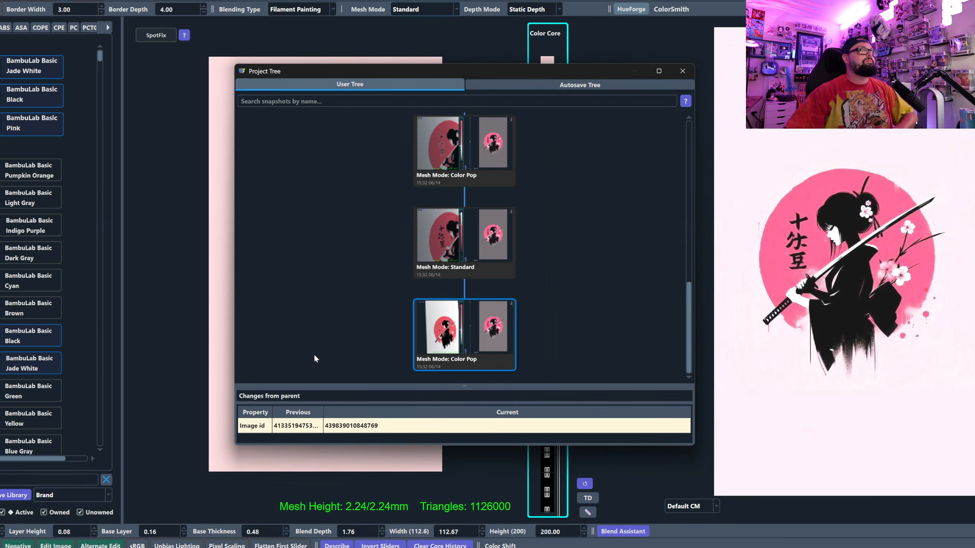
scroll(537, 186, "up", 5)
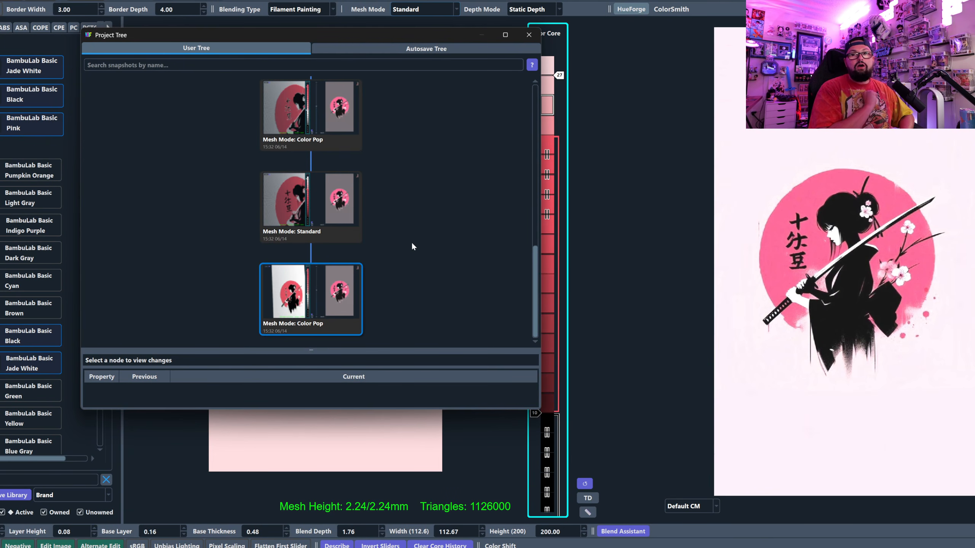
left_click(426, 48)
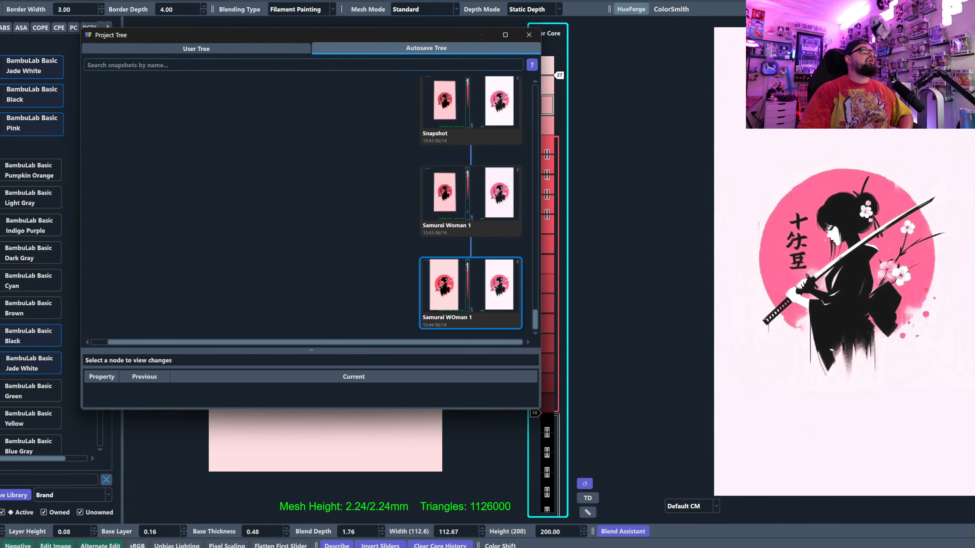
scroll(452, 211, "up", 5)
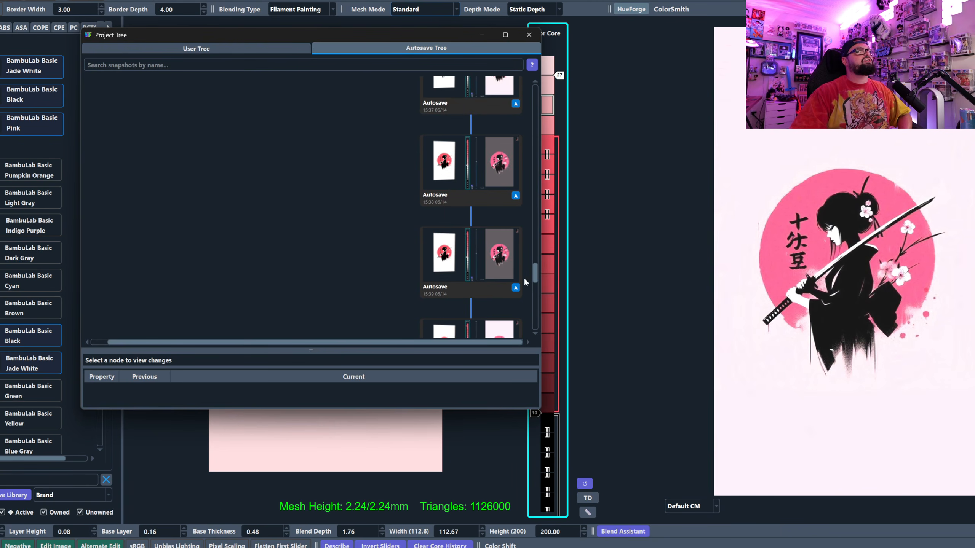
left_click_drag(534, 271, 537, 84)
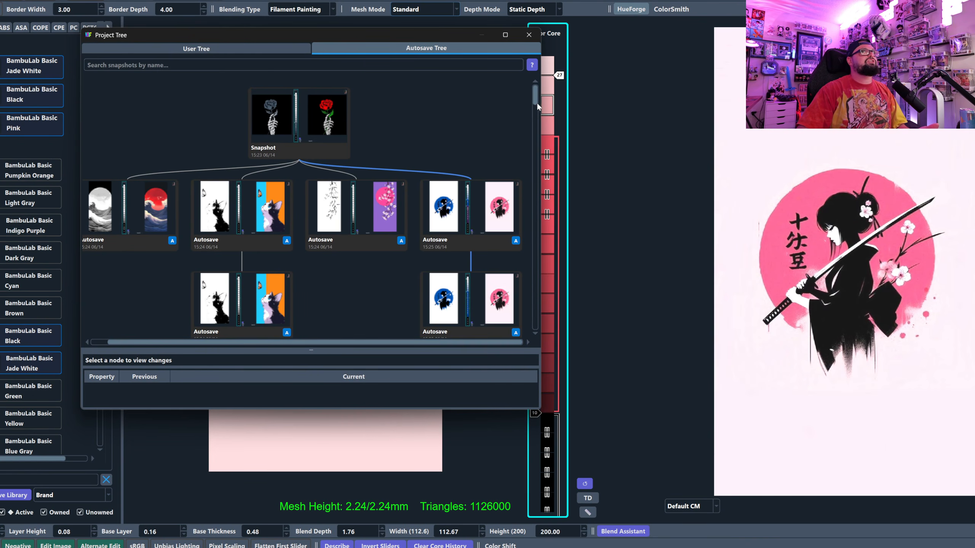
left_click_drag(538, 98, 550, 337)
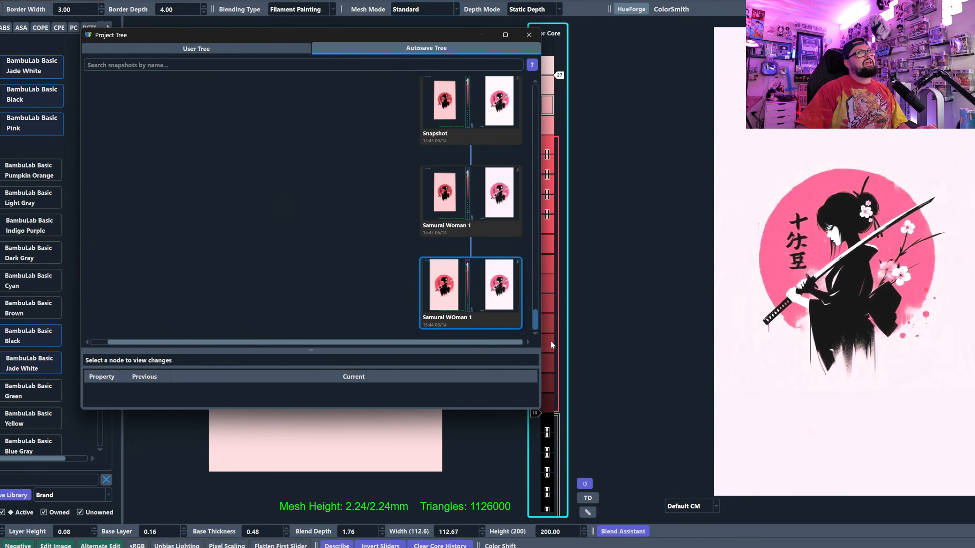
Open the Project Tree guide, read its quick reference, and close it.
mouse_move(492, 290)
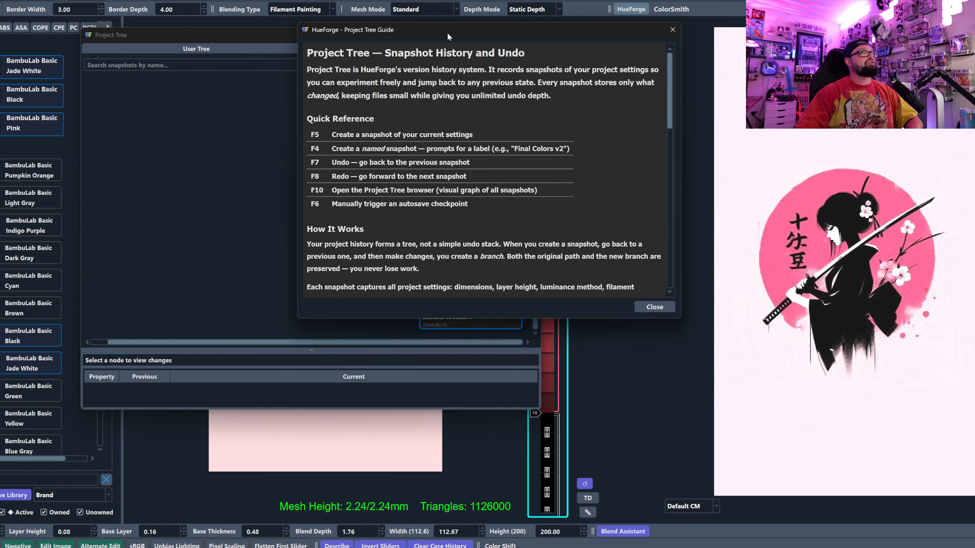
left_click_drag(447, 34, 312, 34)
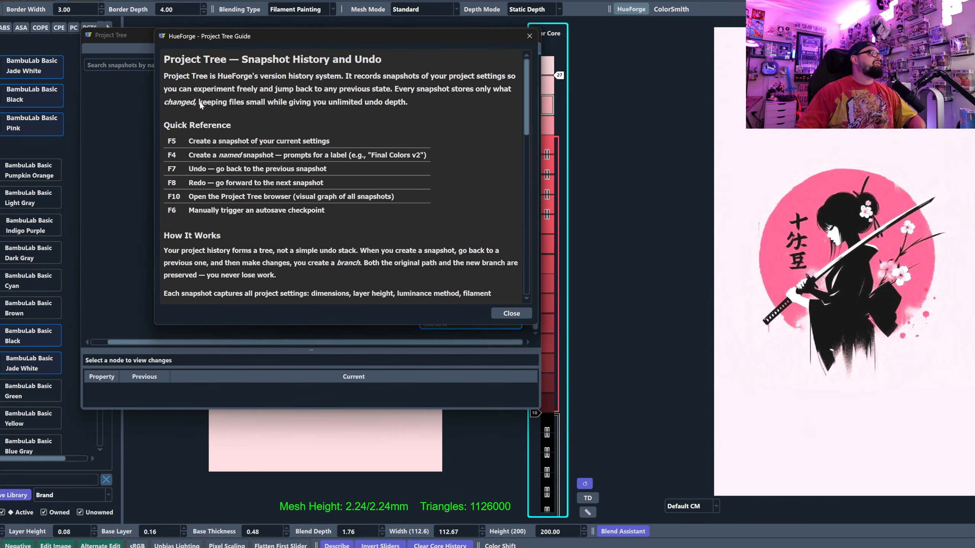
left_click(529, 36)
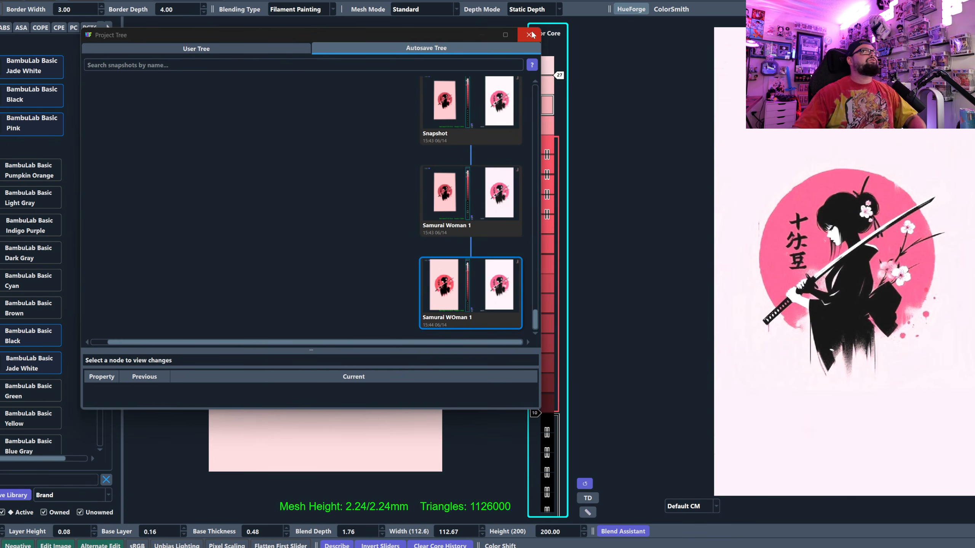
Browse the saved snapshots in the project's user tree and close the project tree.
left_click(278, 52)
mouse_move(501, 40)
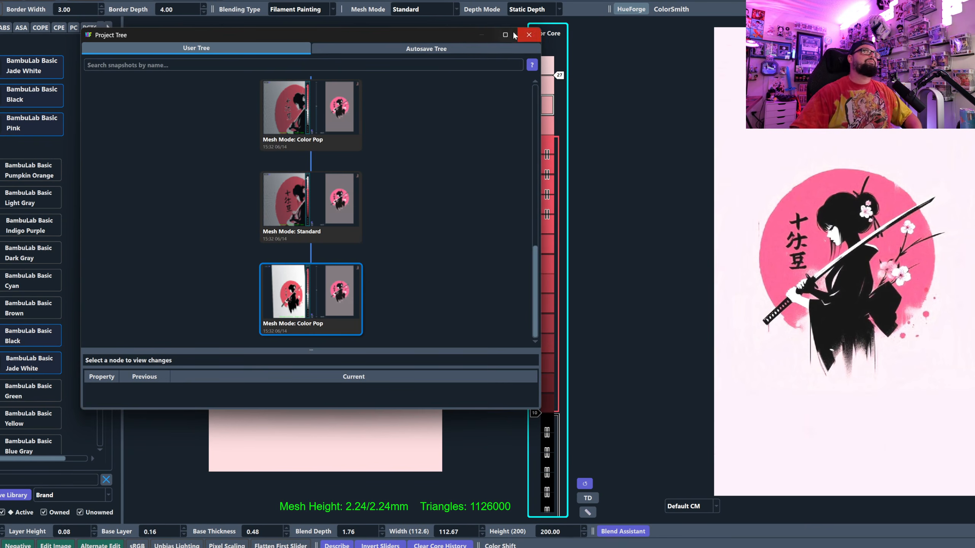
left_click_drag(457, 33, 478, 34)
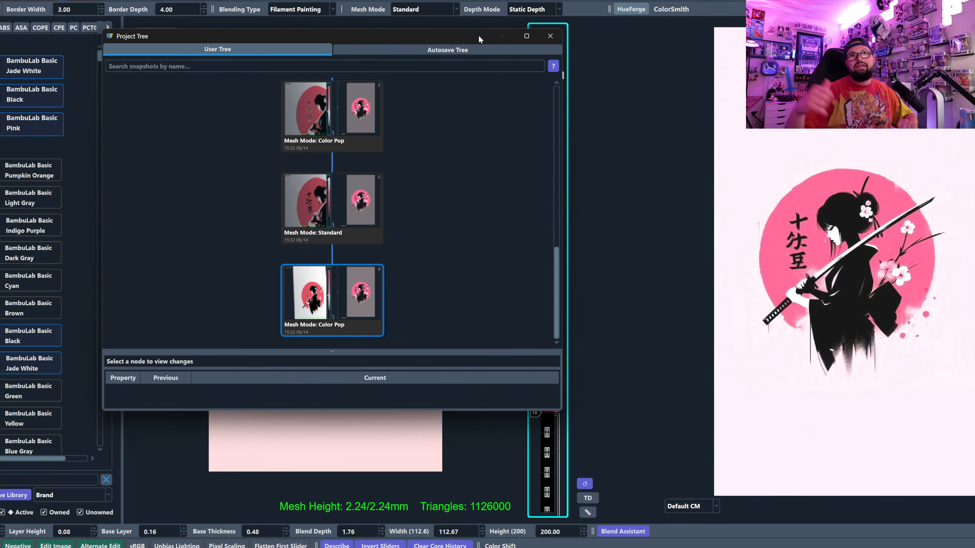
left_click_drag(435, 37, 479, 69)
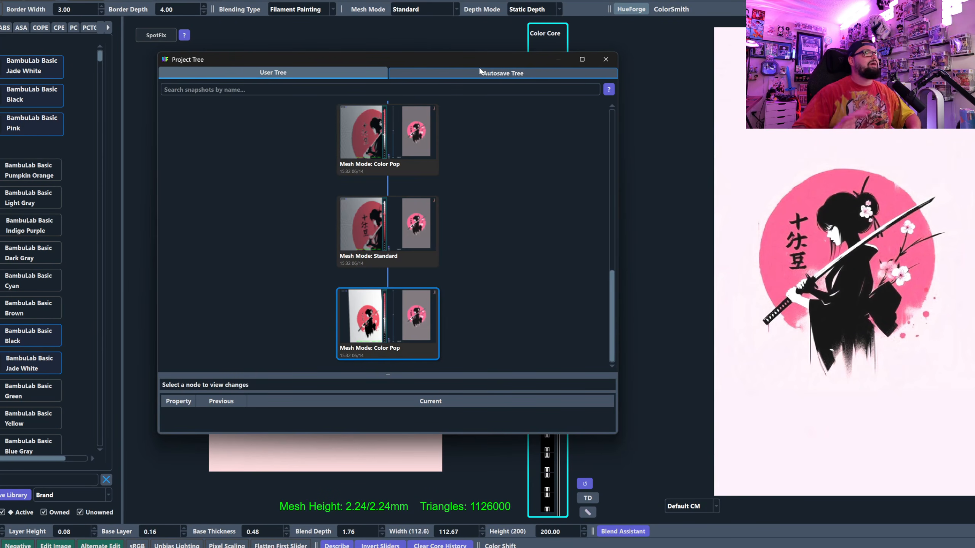
scroll(479, 210, "up", 12)
scroll(487, 168, "down", 12)
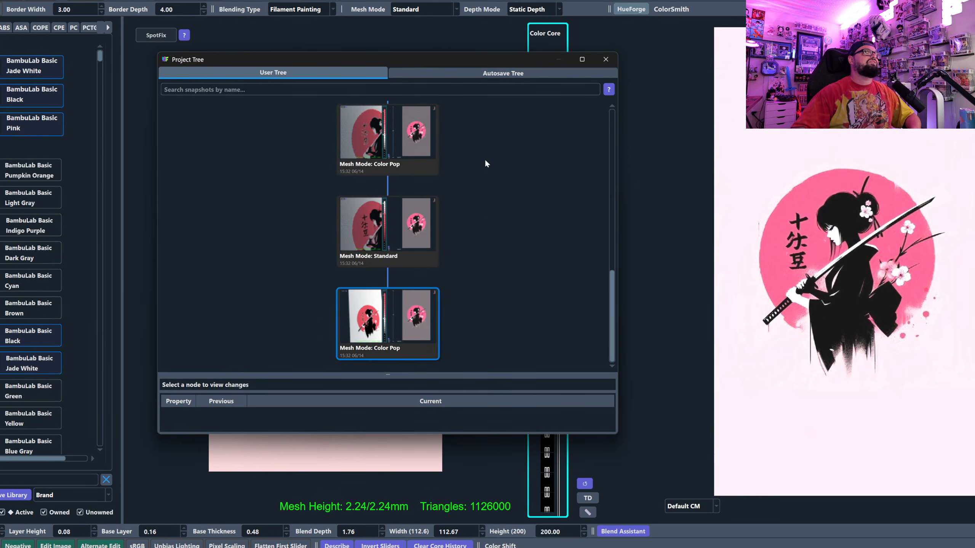
left_click(605, 59)
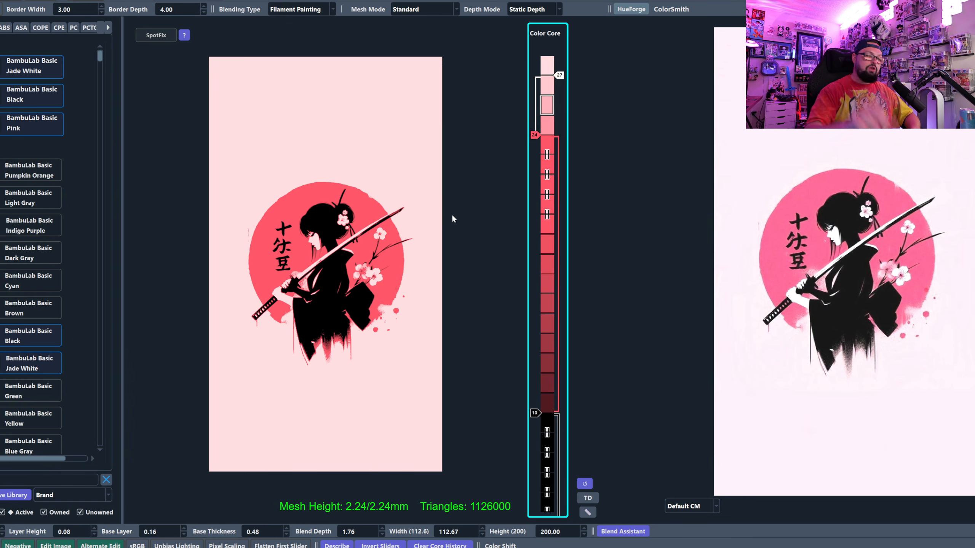
key("ctrl+t")
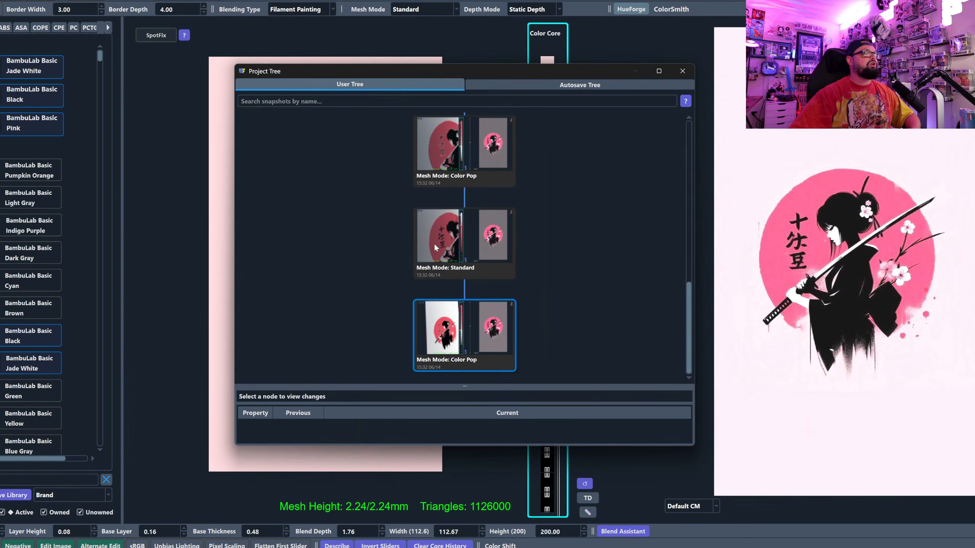
scroll(513, 294, "up", 4)
scroll(554, 193, "down", 4)
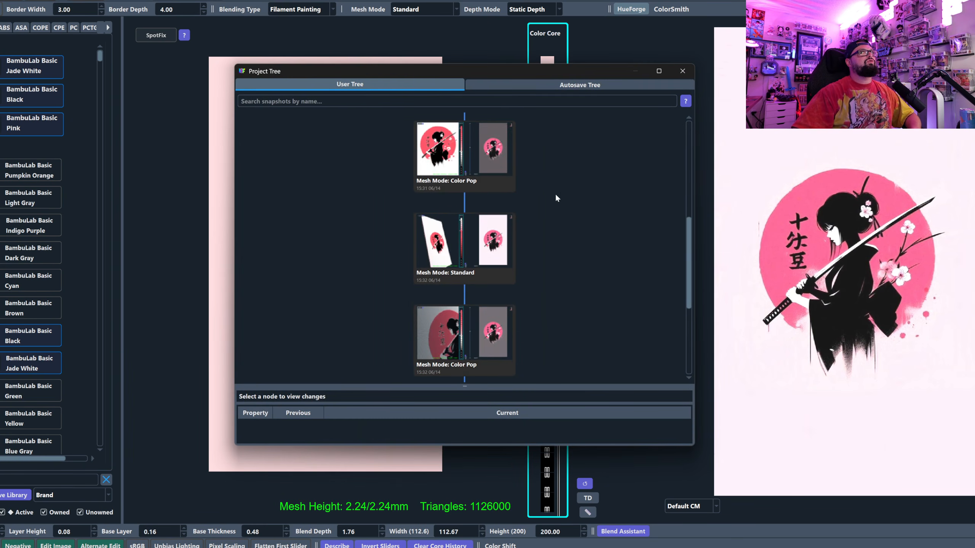
left_click(683, 72)
Lower the pink filament's slider in the Color Core to layer 17.
scroll(535, 138, "down", 11)
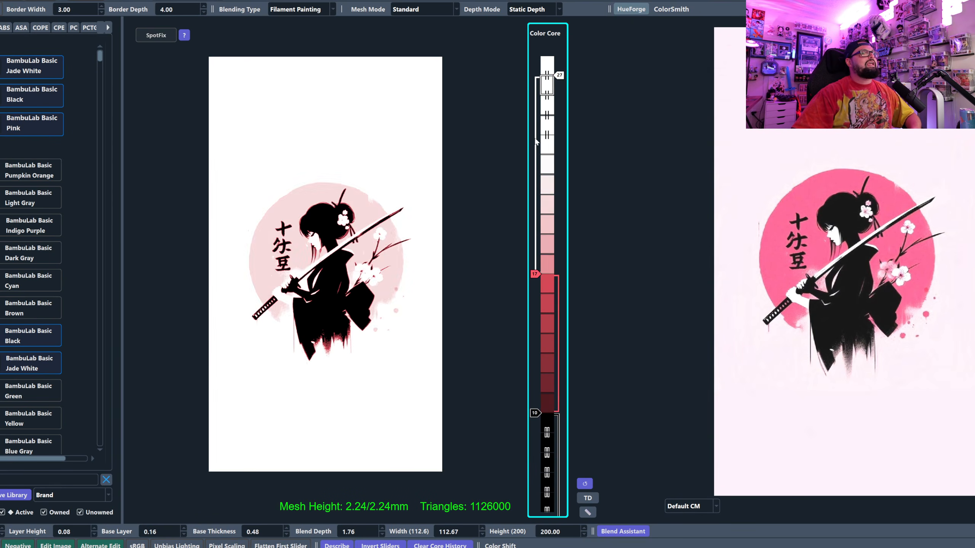
scroll(536, 140, "down", 2)
scroll(536, 141, "up", 6)
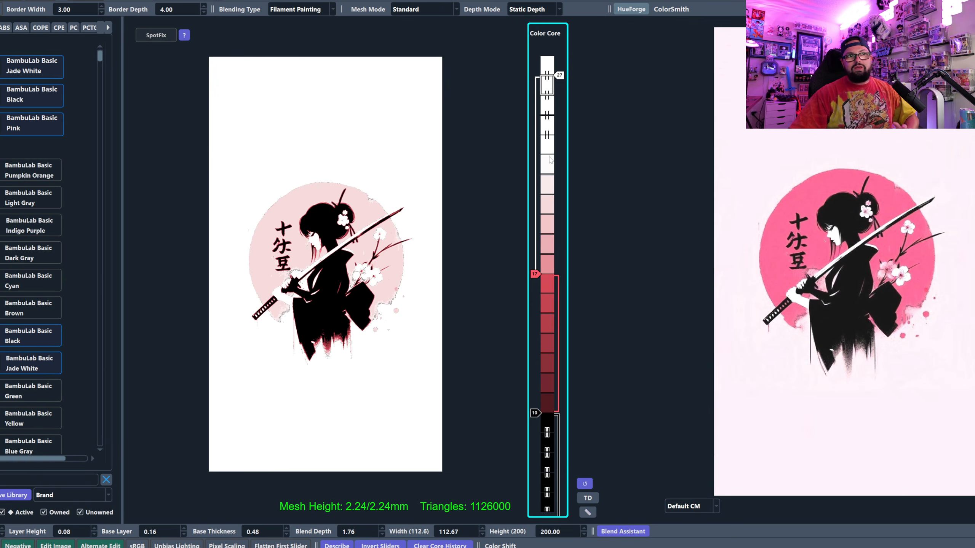
Save the current settings as a named snapshot called "Print Option 1".
left_click_drag(383, 334, 371, 334)
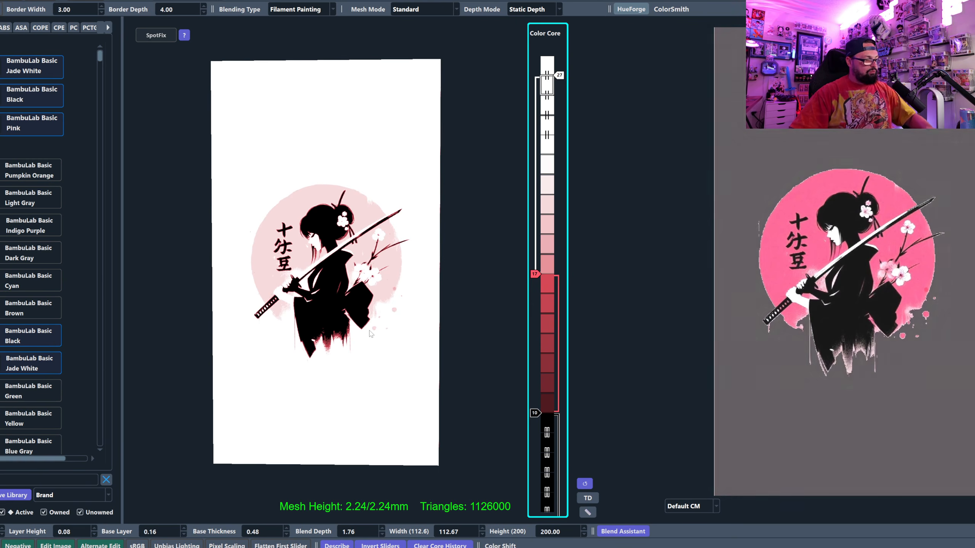
key("ctrl+shift+s")
type("Print Option 1")
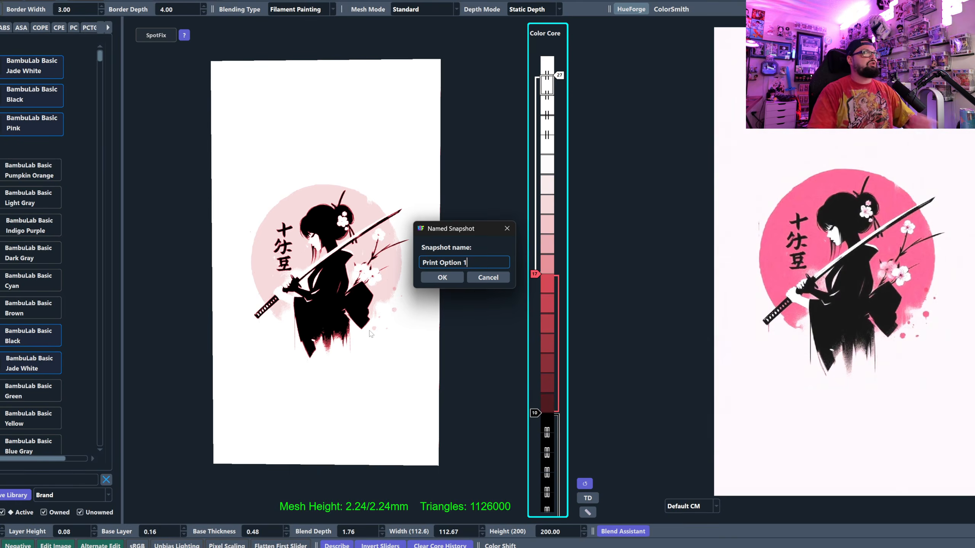
left_click(437, 278)
left_click_drag(410, 287, 441, 260)
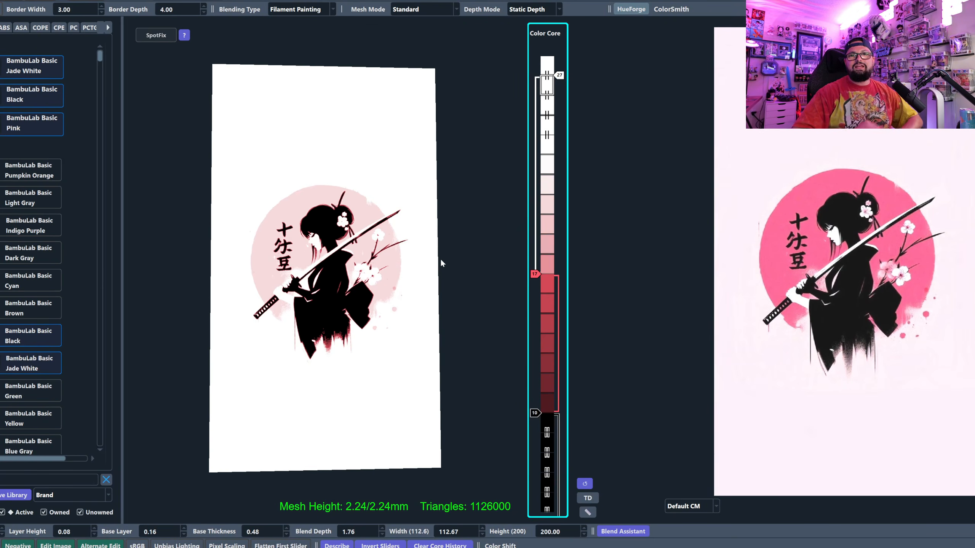
Raise the pink filament's slider in the Color Core to layer 22.
scroll(535, 275, "up", 5)
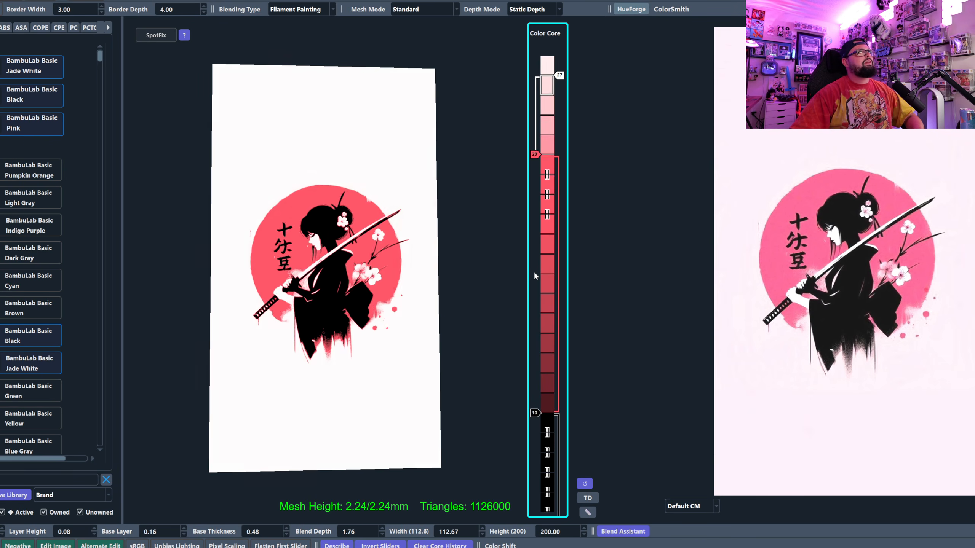
scroll(534, 273, "down", 1)
scroll(534, 273, "up", 1)
Save this variation as a named snapshot called "Print Option 2".
left_click_drag(410, 410, 404, 423)
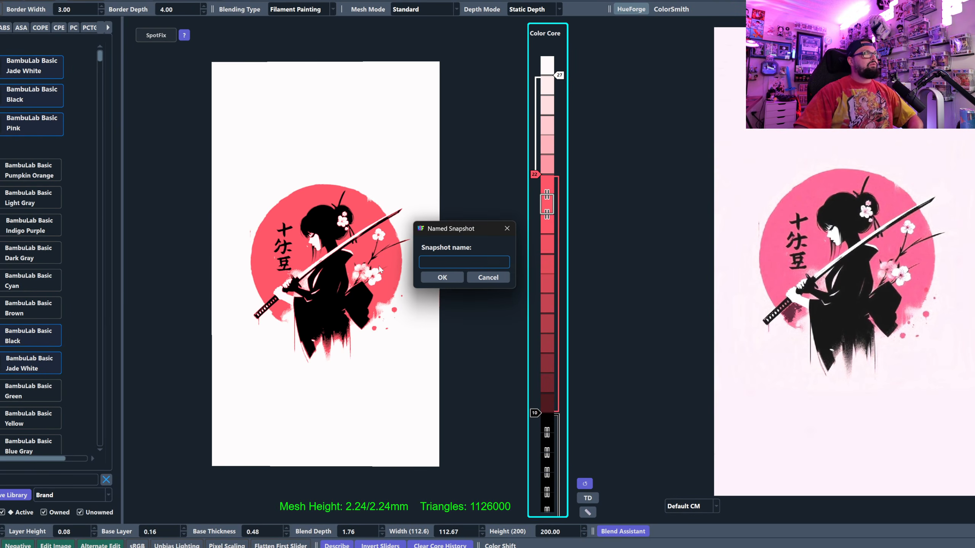
type("Print Options")
key("Return")
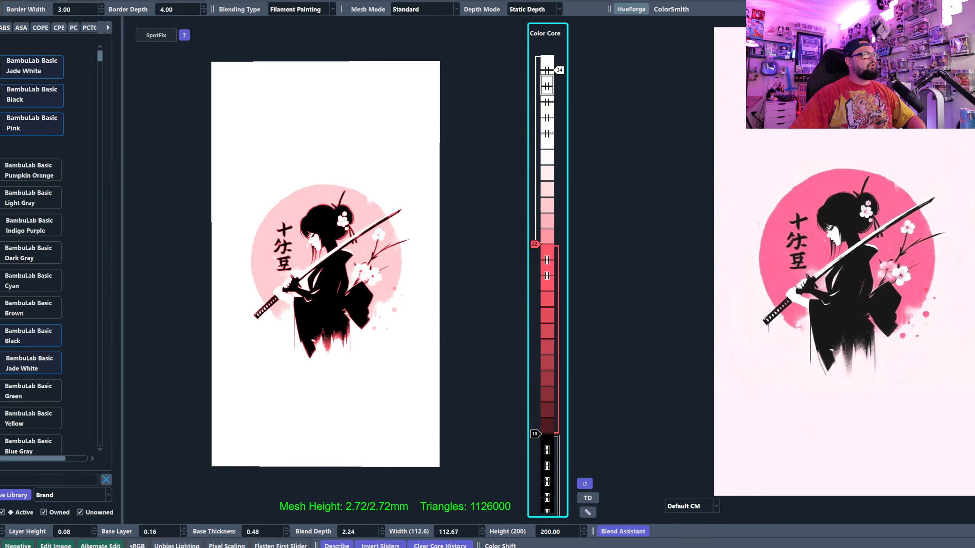
Set the Color Core sliders to layer 24 for pink and layer 33 for white.
scroll(536, 246, "up", 3)
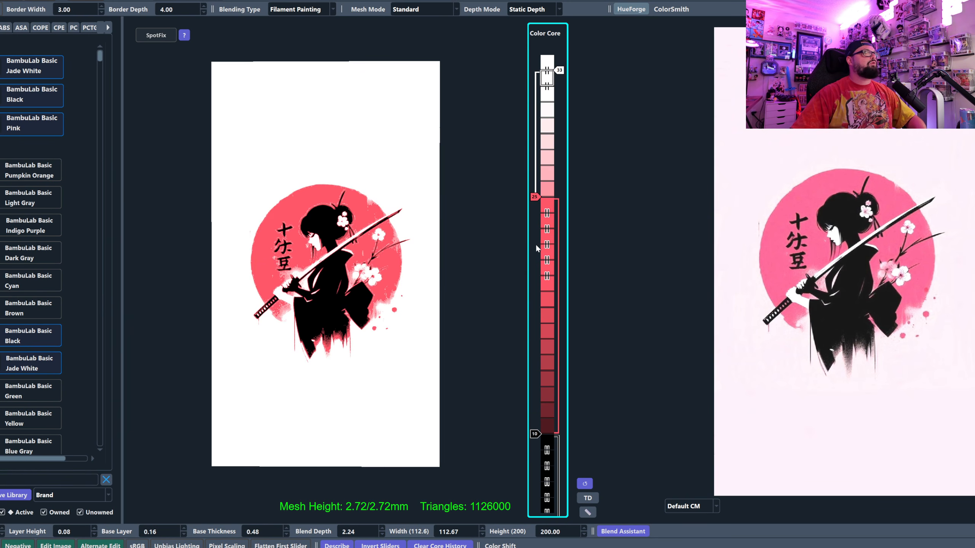
scroll(534, 200, "down", 2)
scroll(534, 202, "up", 2)
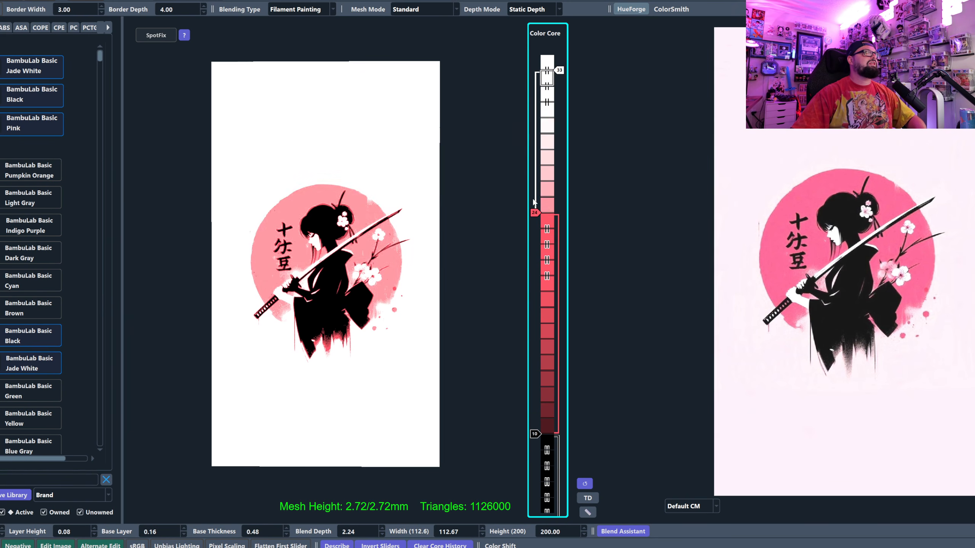
scroll(537, 197, "down", 1)
Save the adjusted model as a named snapshot called "Print Option 3".
mouse_move(383, 262)
left_mouse_down()
mouse_move(400, 275)
mouse_move(387, 280)
left_mouse_up()
key("ctrl+shift+s")
type("P")
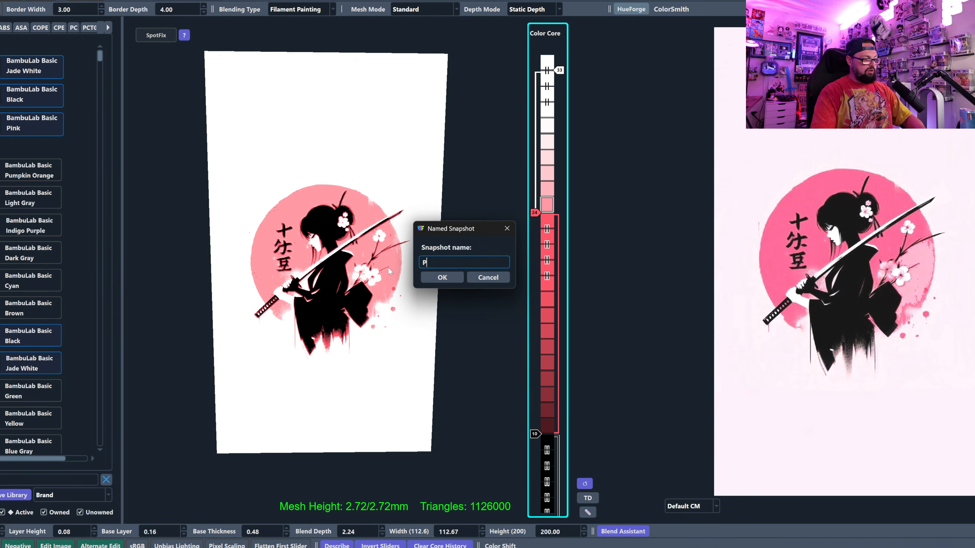
type("rint Option 2")
key("Return")
left_click_drag(464, 302, 460, 274)
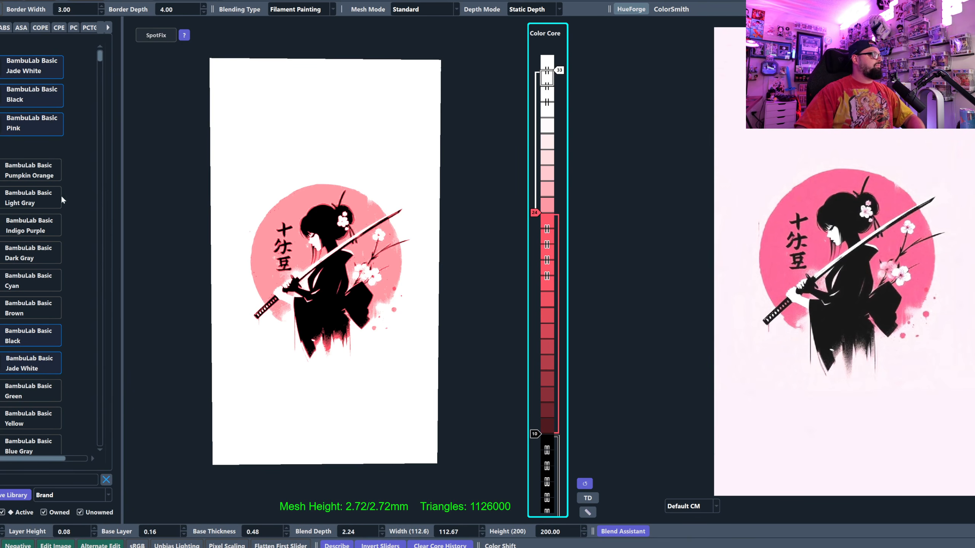
left_click(1, 77)
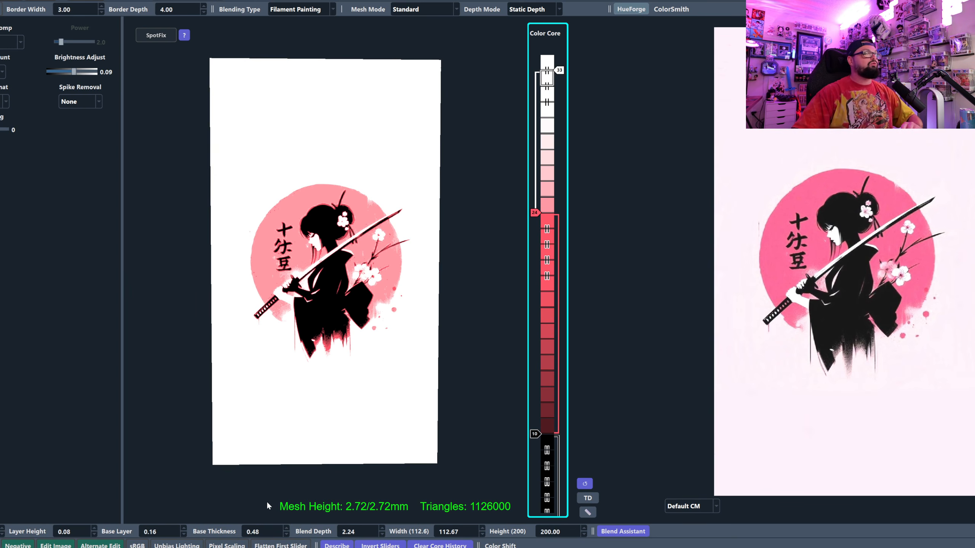
left_click_drag(420, 402, 420, 389)
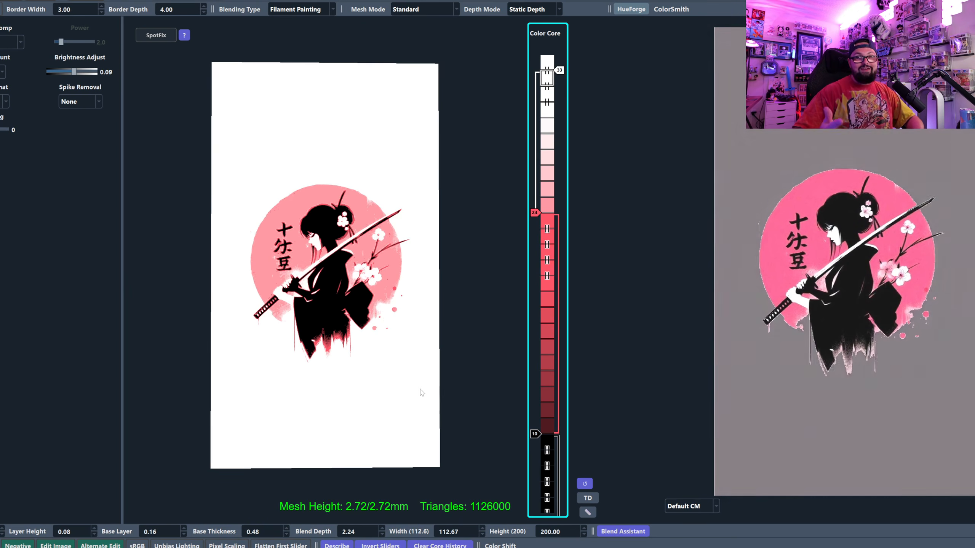
In the project tree, examine how Print Option 1 differs from its parent and from the current position.
key("ctrl+t")
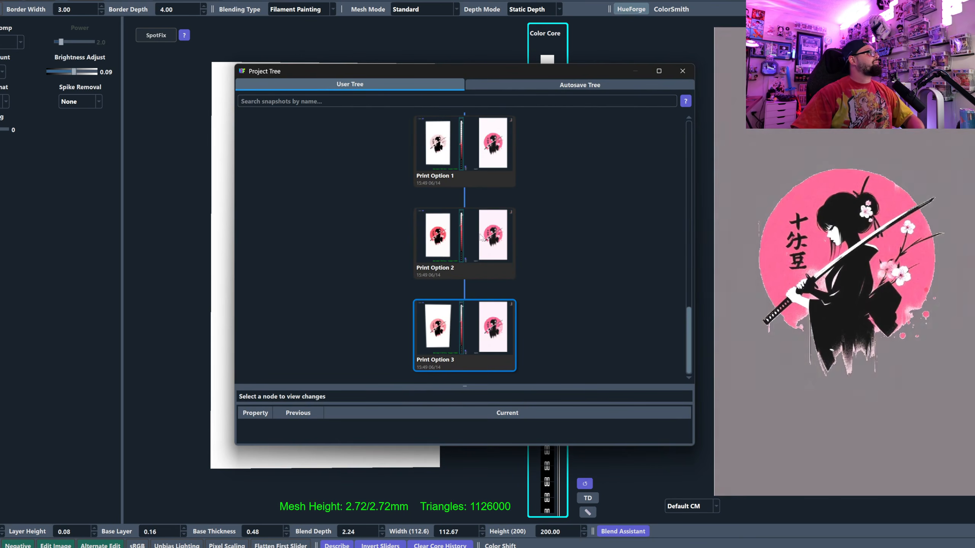
scroll(622, 307, "up", 1)
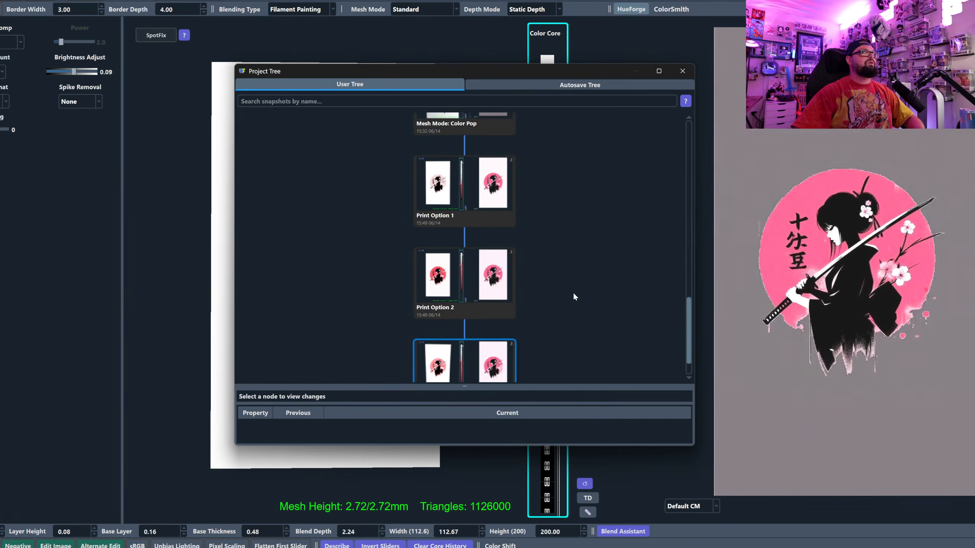
mouse_move(468, 199)
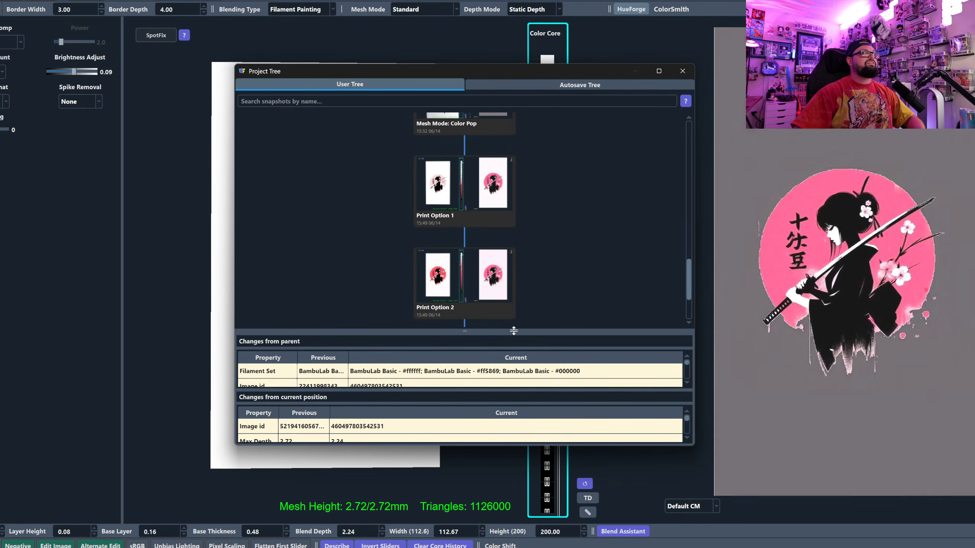
left_click_drag(510, 332, 509, 196)
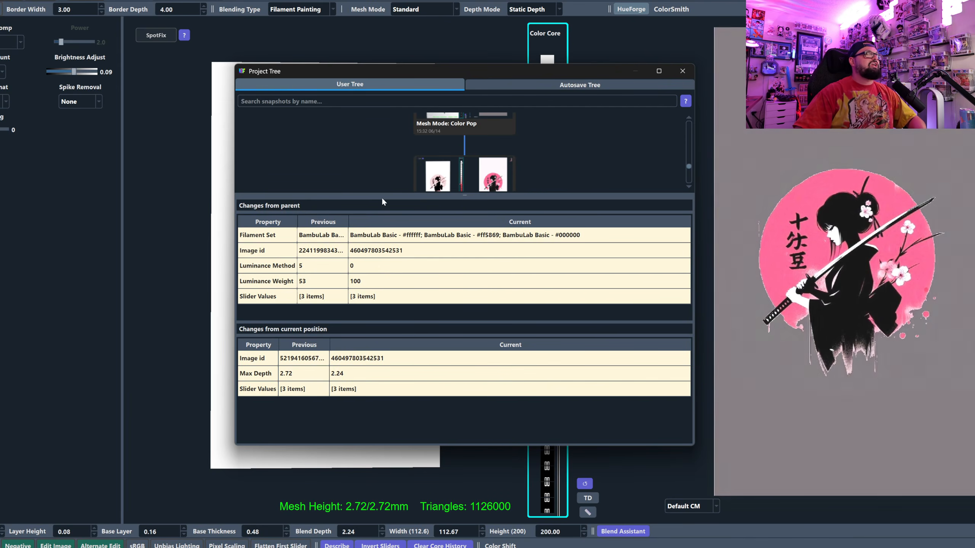
left_click_drag(393, 196, 404, 333)
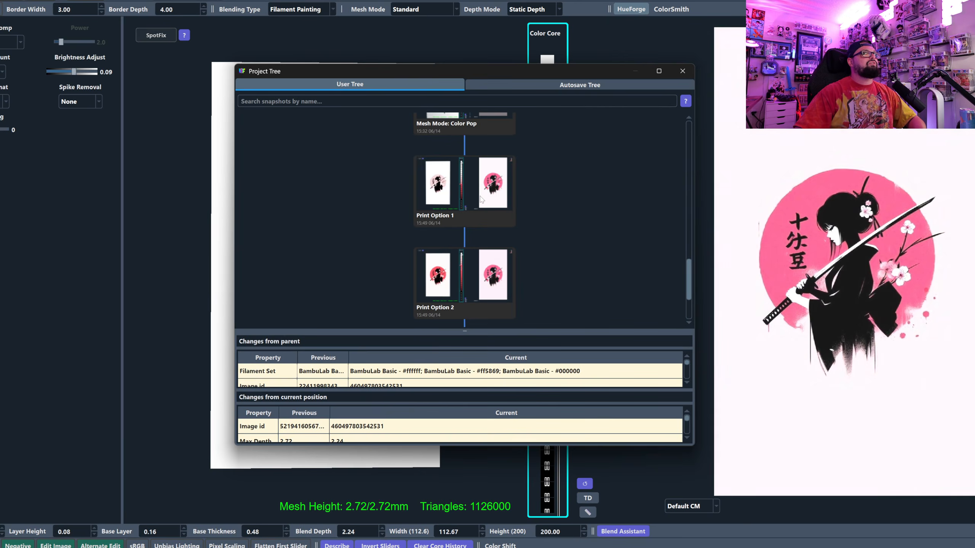
Restore the model to the Print Option 1 snapshot and close the project tree.
double_click(473, 210)
left_click_drag(605, 69, 848, 88)
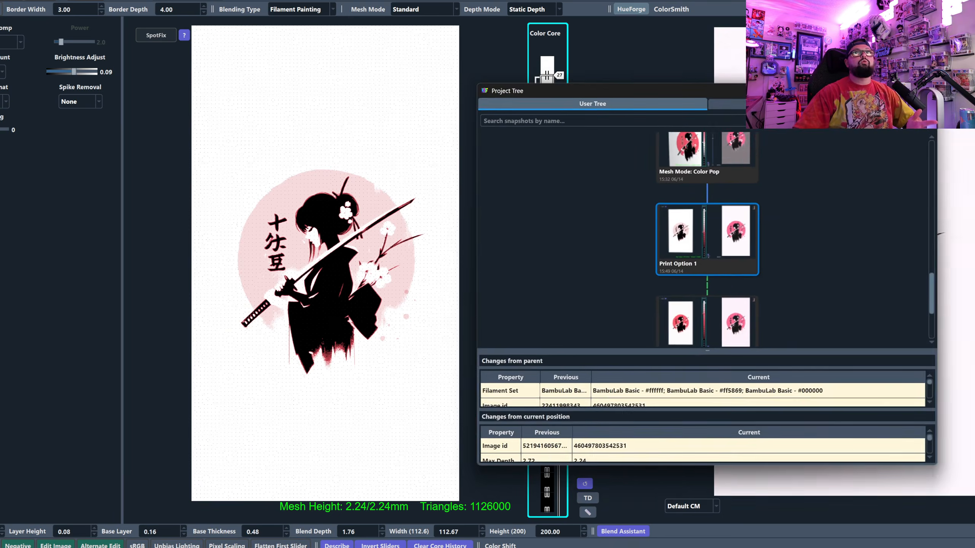
left_click(927, 89)
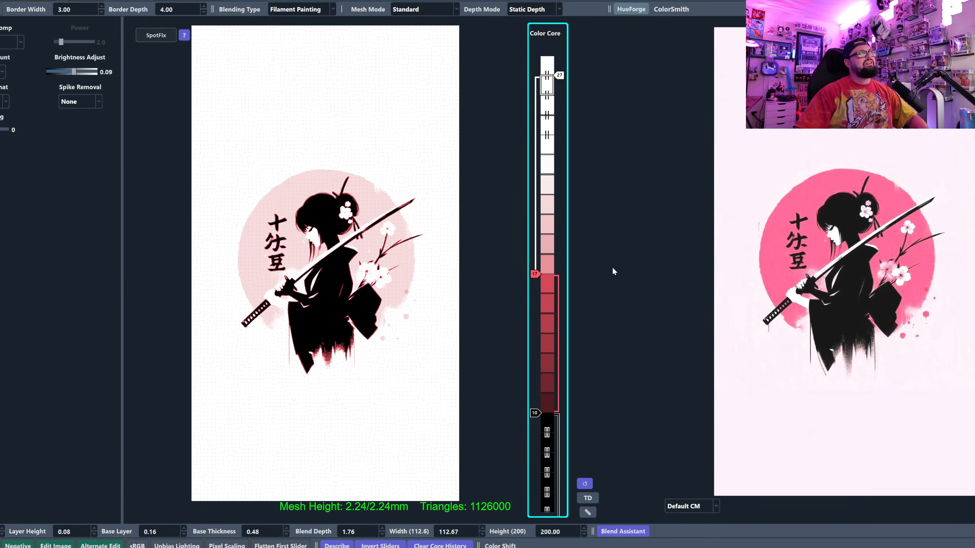
Set the pink Color Core slider to layer 16 and save the variation as a named snapshot called "Print Option 4".
scroll(536, 278, "down", 2)
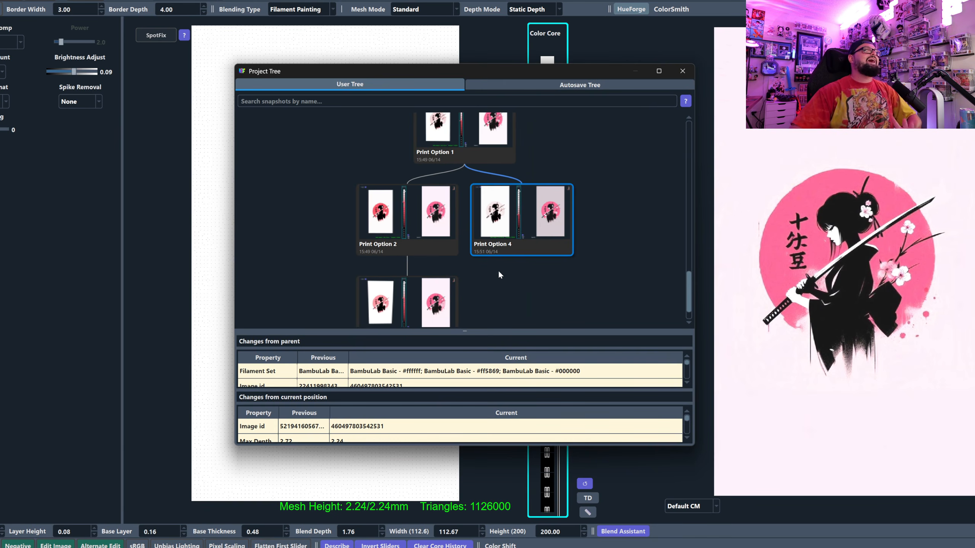
scroll(487, 273, "up", 3)
scroll(553, 233, "down", 2)
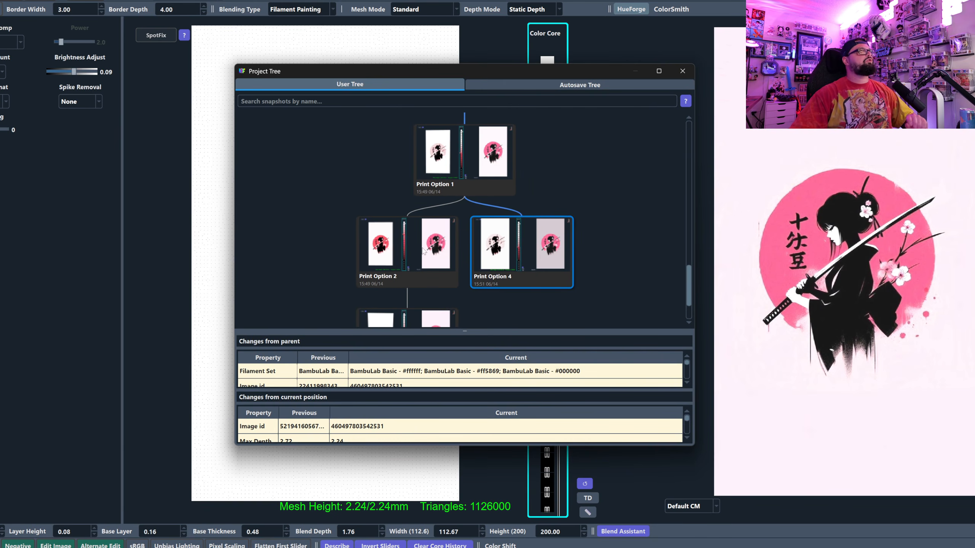
Return to Print Option 1 in the project tree and examine the recorded changes of Print Option 3.
left_click(472, 175)
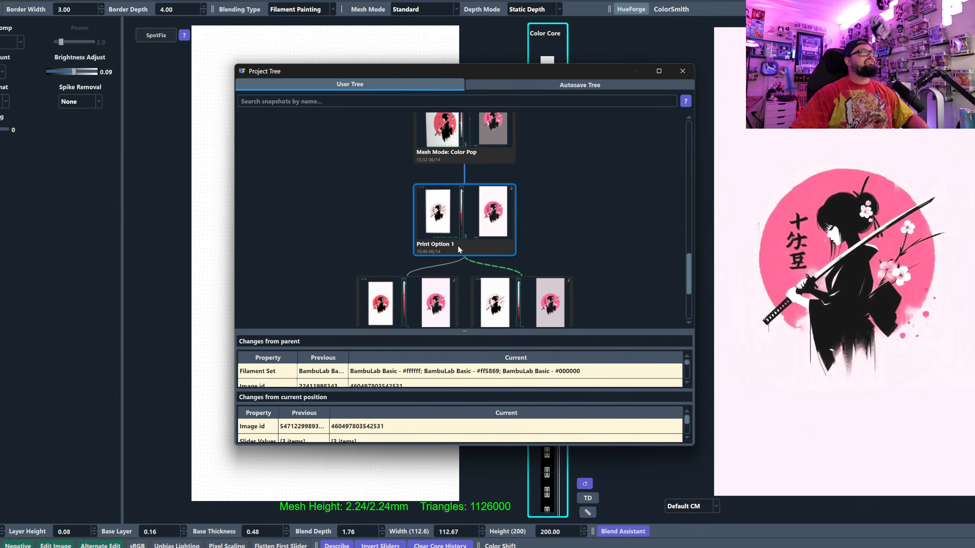
left_click_drag(507, 72, 515, 32)
scroll(538, 170, "down", 3)
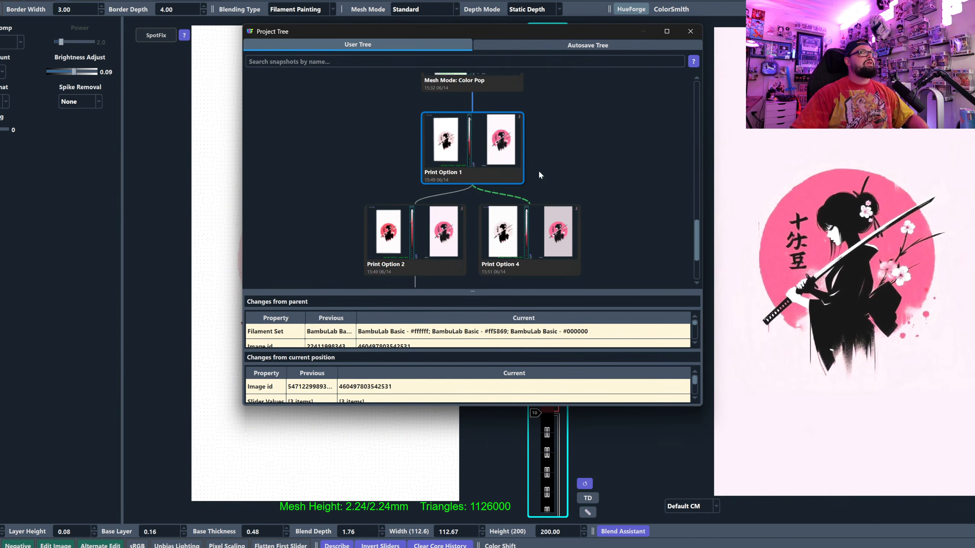
mouse_move(403, 218)
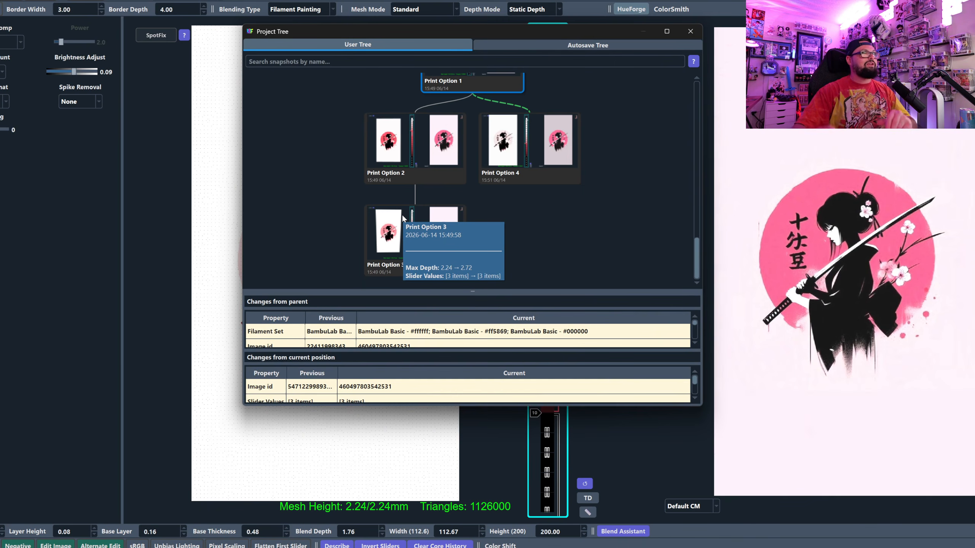
Switch between the Print Option 2 and Print Option 3 snapshots to compare their previews and Color Core sliders.
left_click(442, 147)
left_click_drag(481, 31, 685, 38)
scroll(610, 255, "down", 1)
left_click(611, 247)
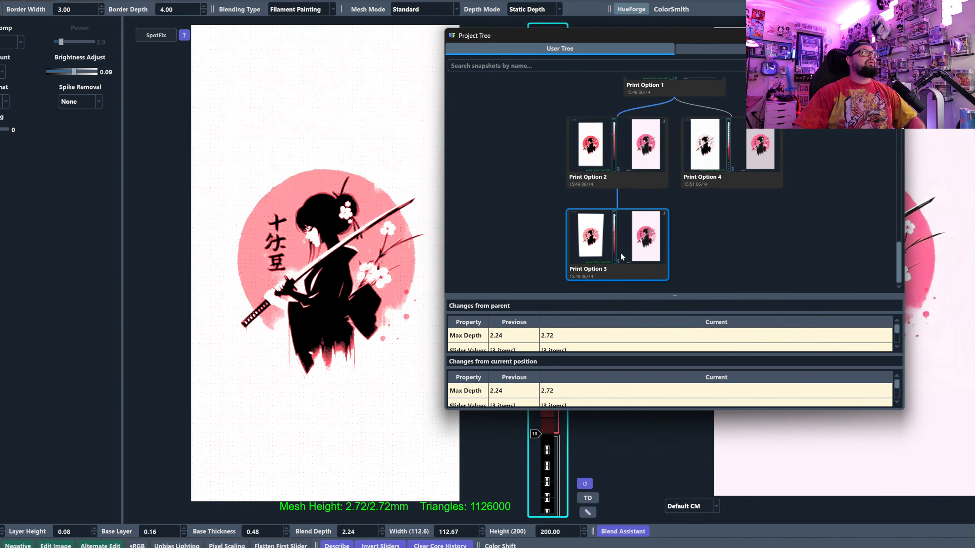
left_click_drag(631, 31, 619, 137)
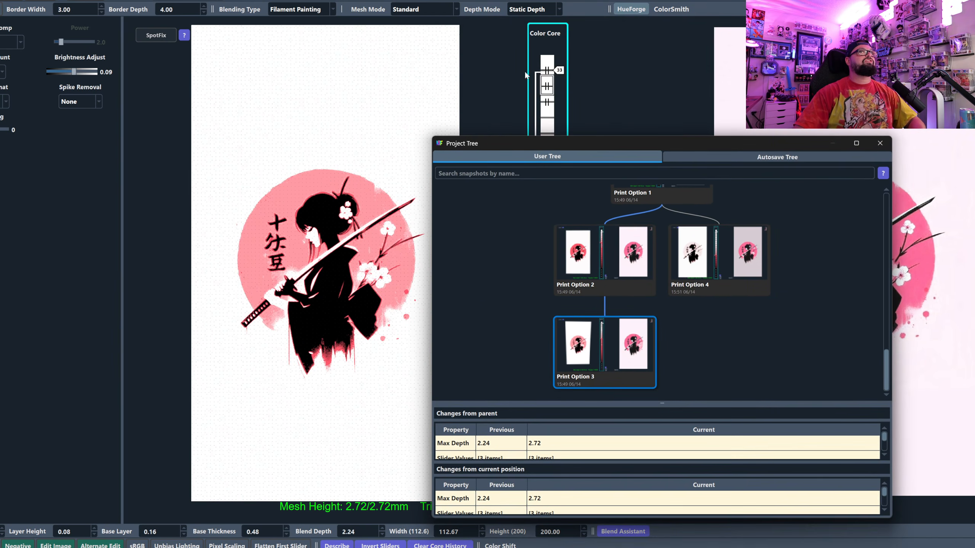
left_click(599, 269)
left_click(611, 360)
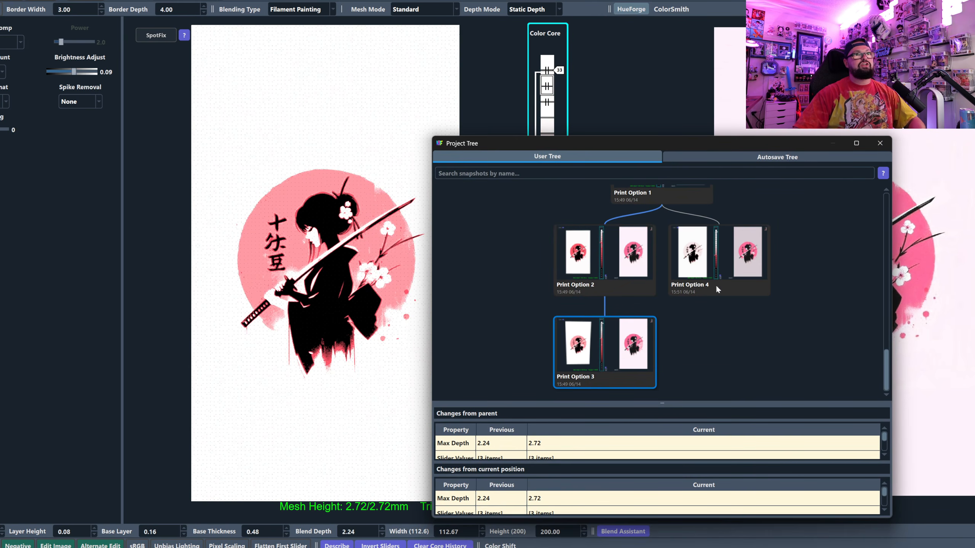
Restore Print Option 1, switch to its Print Option 4 branch, and close the project tree.
scroll(671, 300, "up", 1)
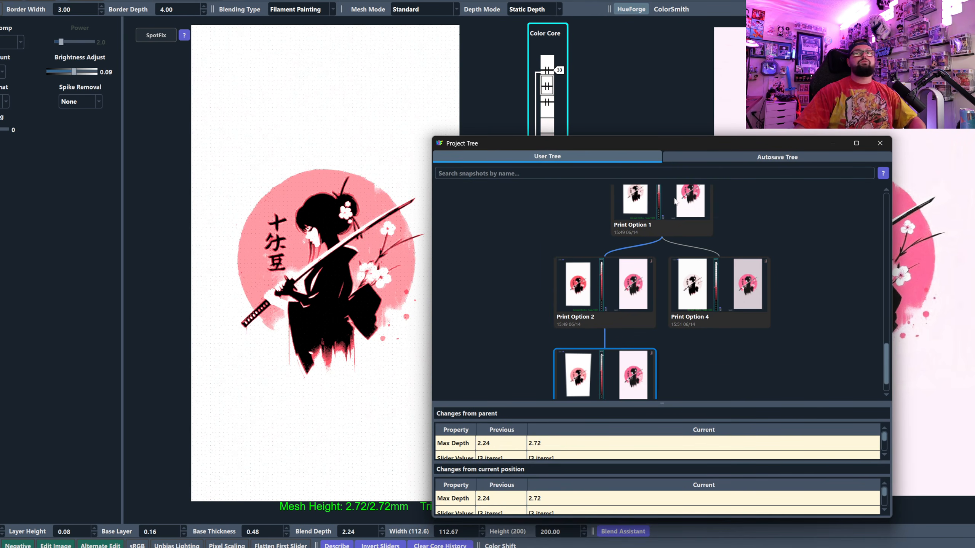
scroll(710, 269, "up", 2)
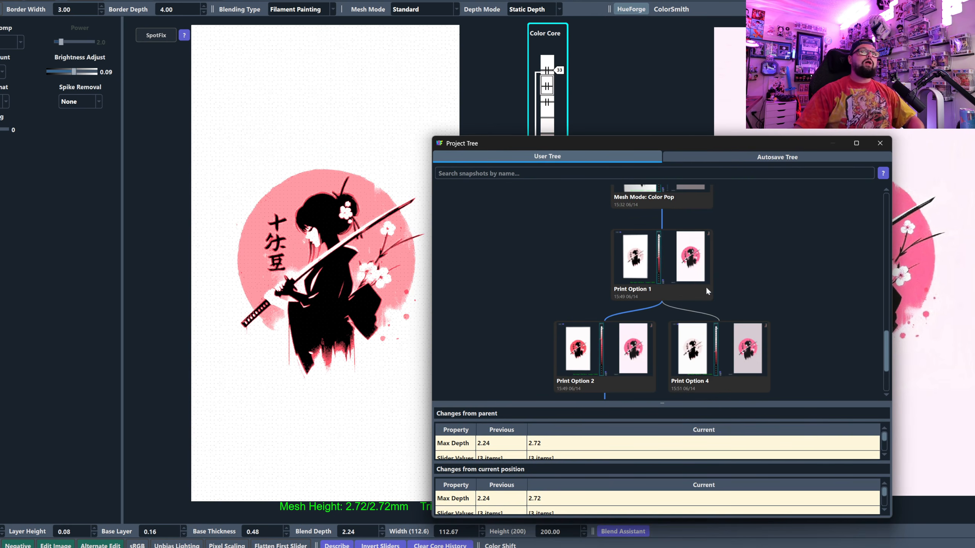
double_click(688, 282)
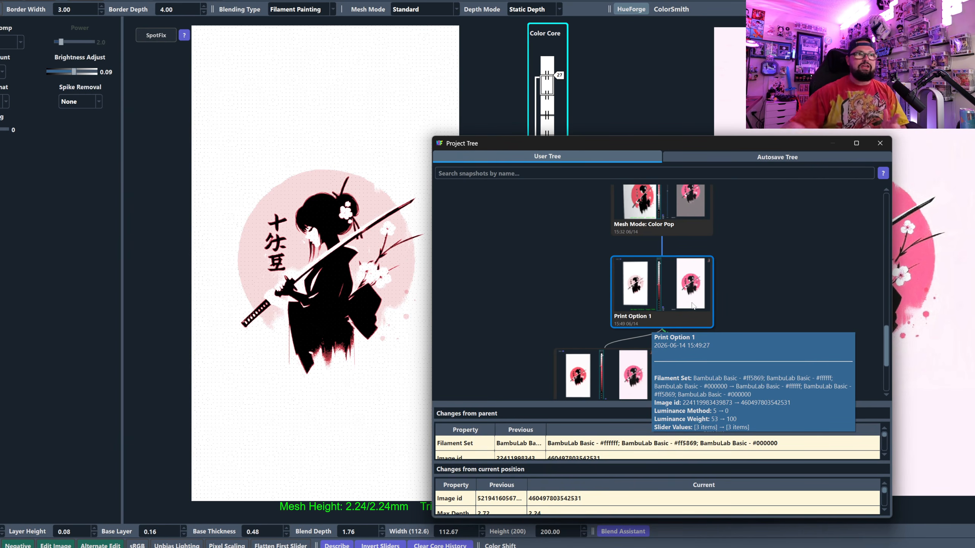
scroll(767, 302, "down", 3)
left_click(756, 295)
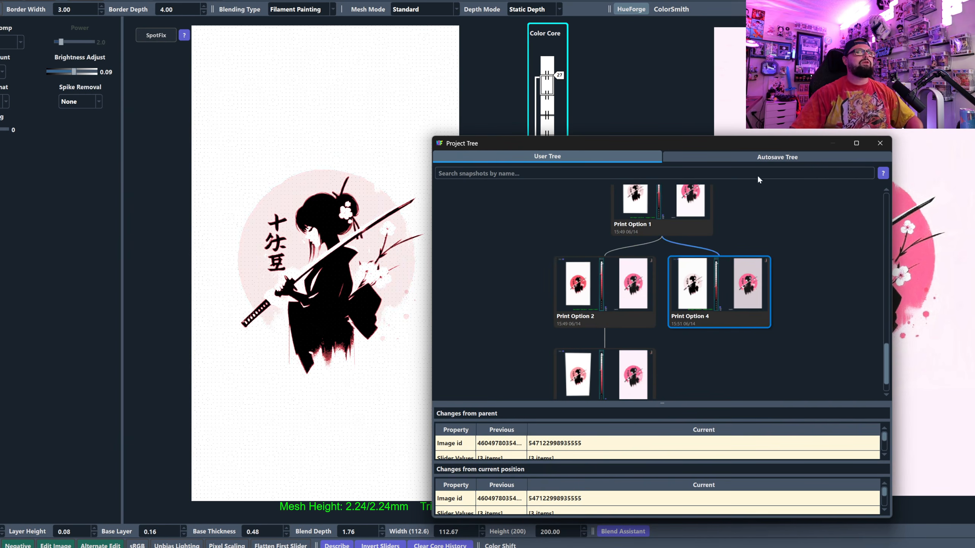
left_click_drag(837, 146, 678, 105)
left_click(720, 104)
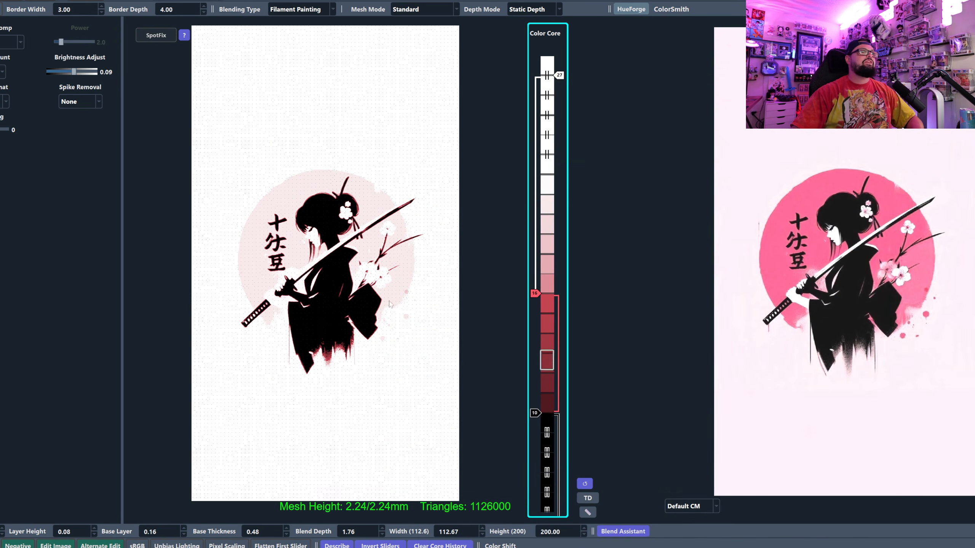
Add BambuLab Basic Cyan to the Color Core at layer 15 and set the pink slider to layer 25.
left_click(0, 77)
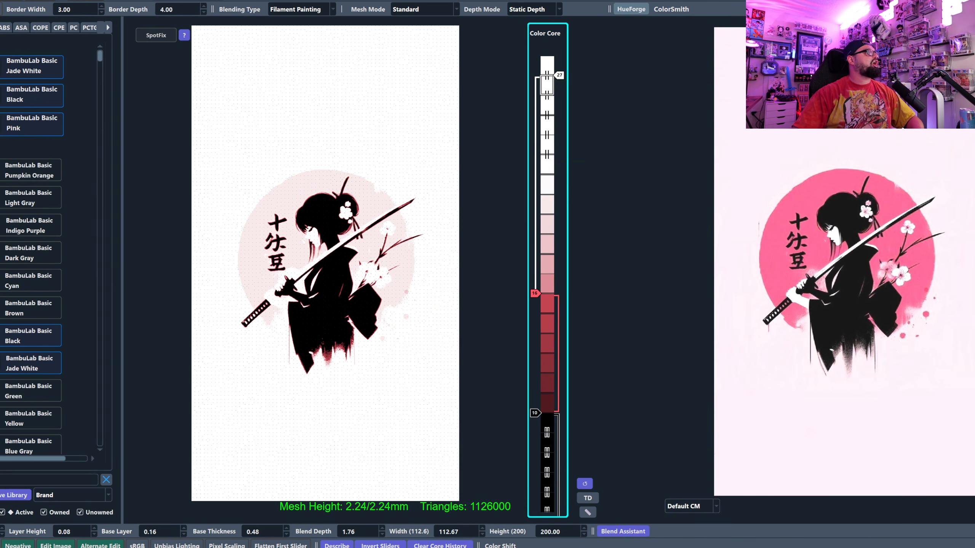
mouse_move(2, 314)
left_mouse_down()
mouse_move(407, 371)
mouse_move(131, 320)
mouse_move(578, 401)
mouse_move(551, 370)
left_mouse_up()
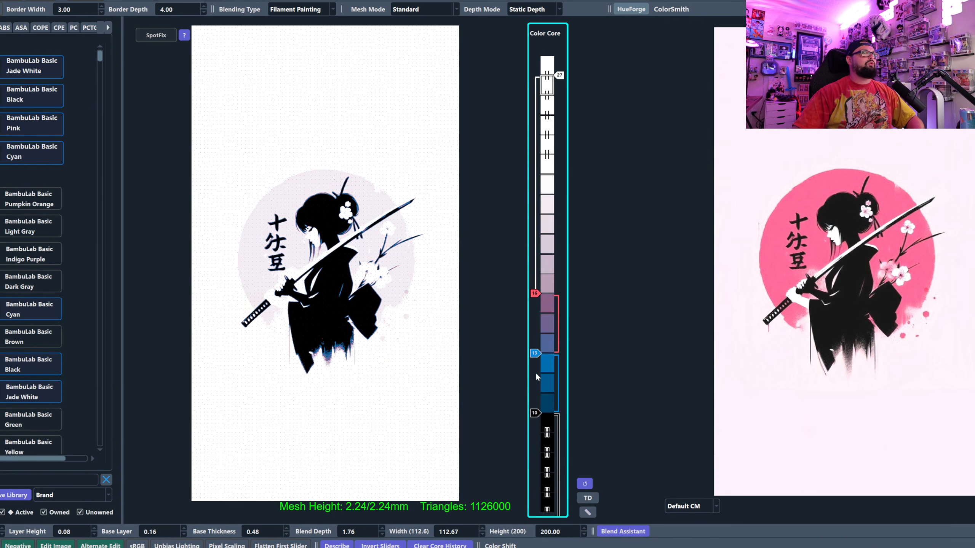
scroll(554, 296, "up", 6)
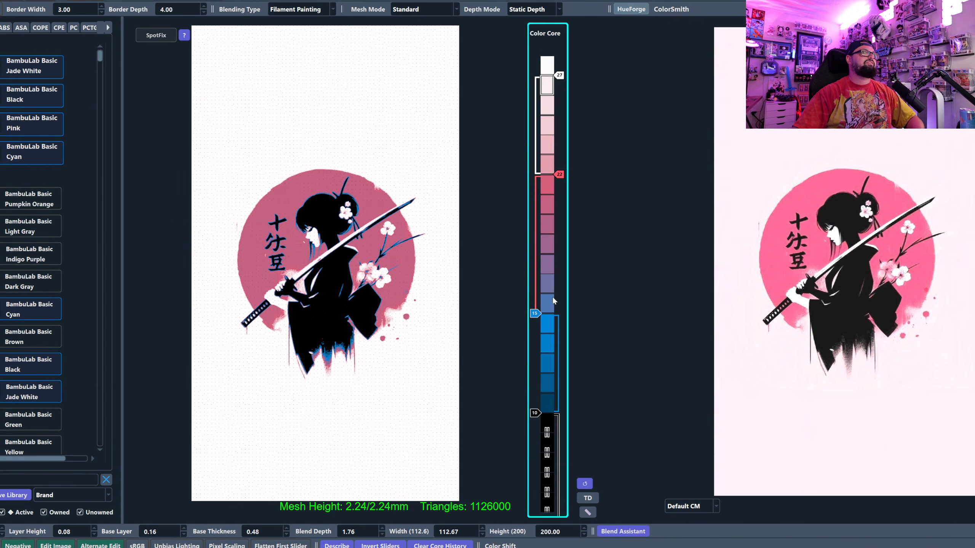
scroll(555, 174, "up", 3)
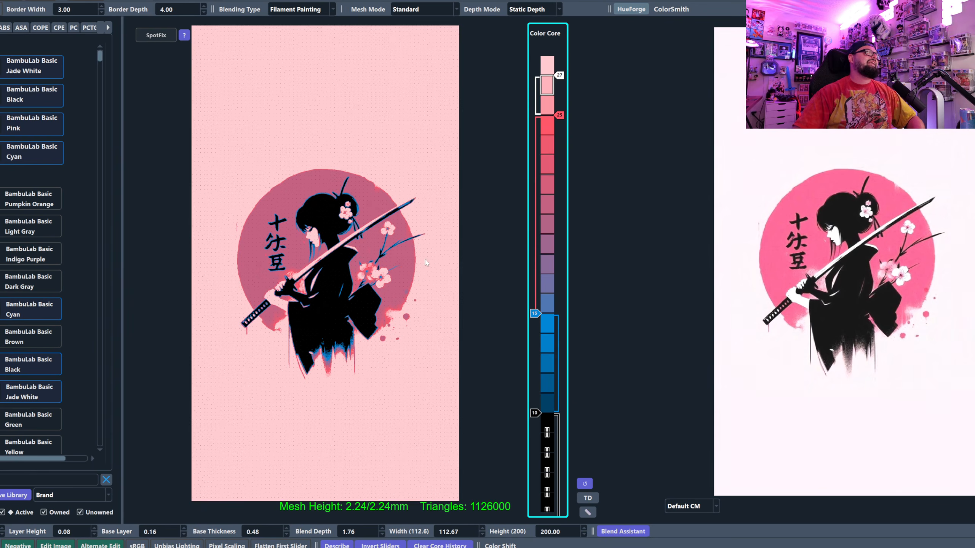
Save the cyan variation as a named snapshot called "Print Option 5".
left_click_drag(280, 305, 273, 307)
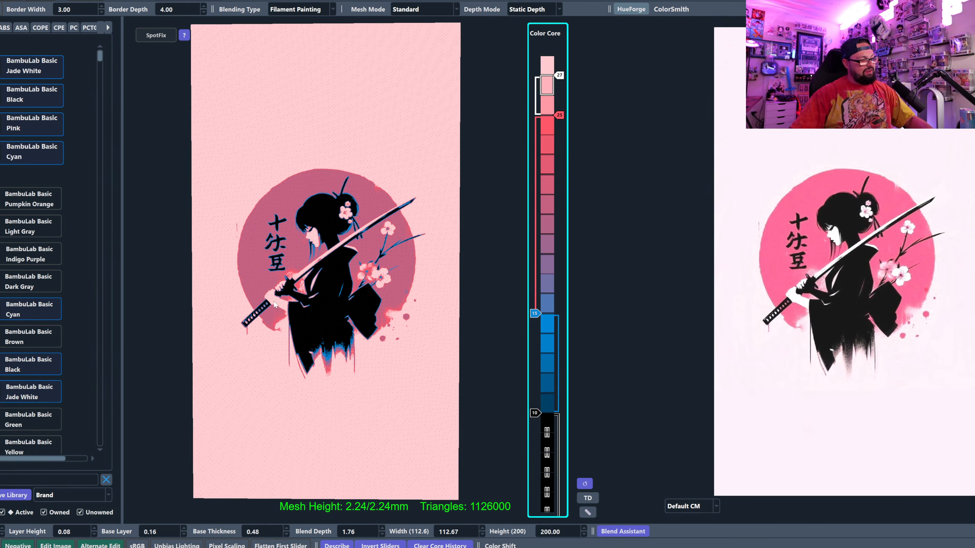
key("s")
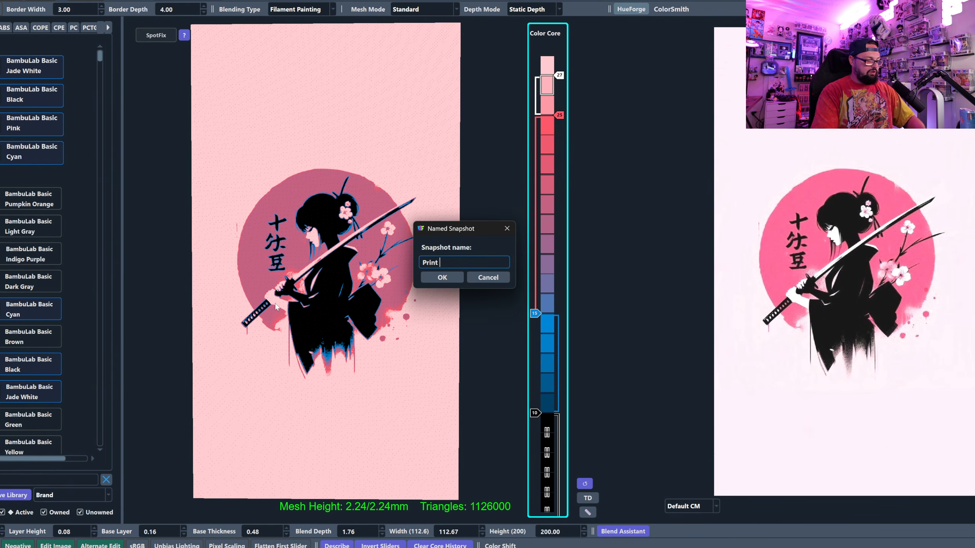
key("Return")
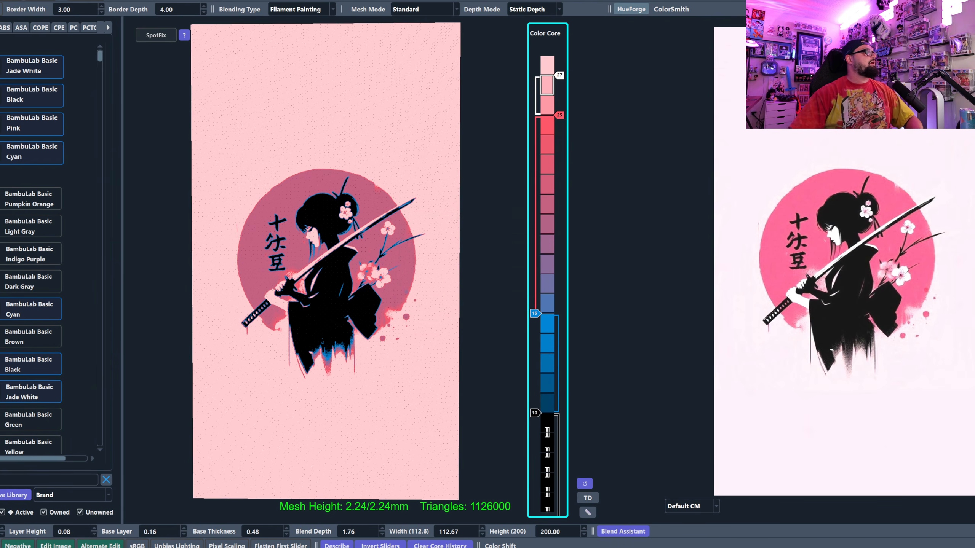
Open the project tree, restore the Print Option 4 snapshot, and close the tree.
left_click_drag(296, 300, 313, 277)
key("t")
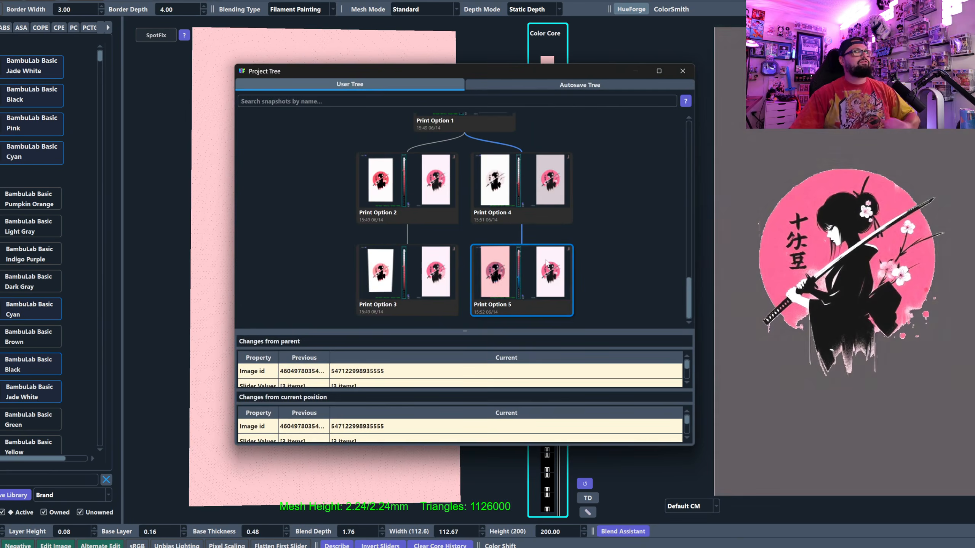
double_click(554, 216)
left_click(681, 71)
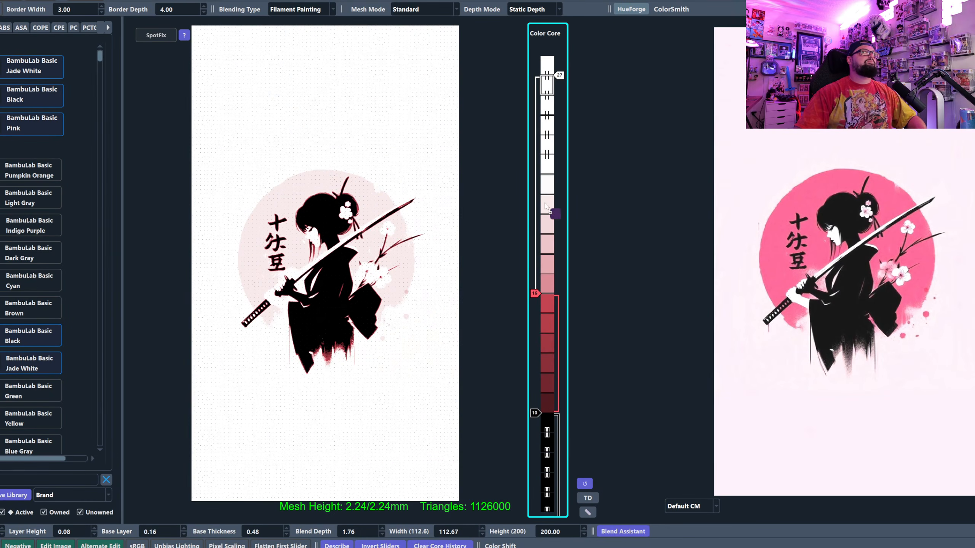
Add BambuLab Basic Indigo Purple to the Color Core at layer 22 and save a named snapshot called "Print Option 6".
left_click_drag(545, 206, 537, 213)
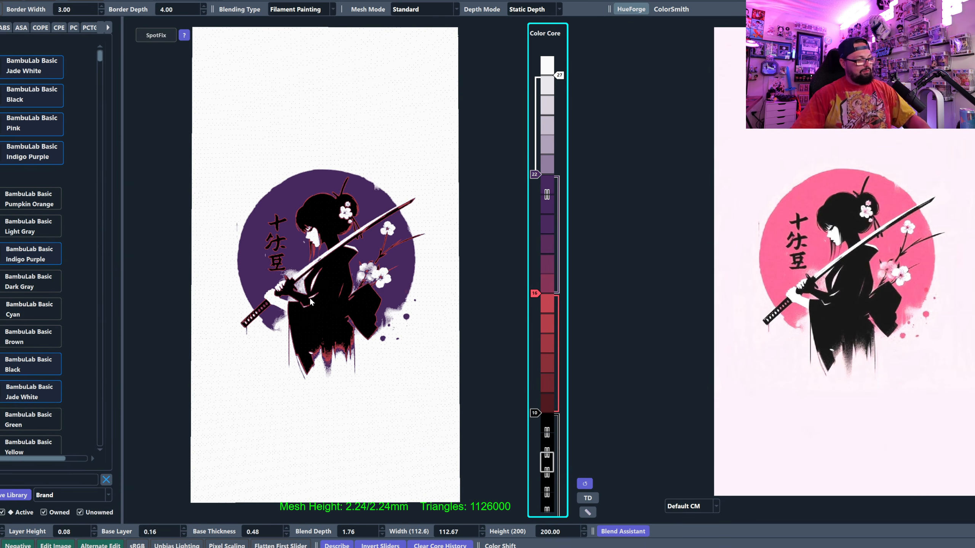
key("shift+space")
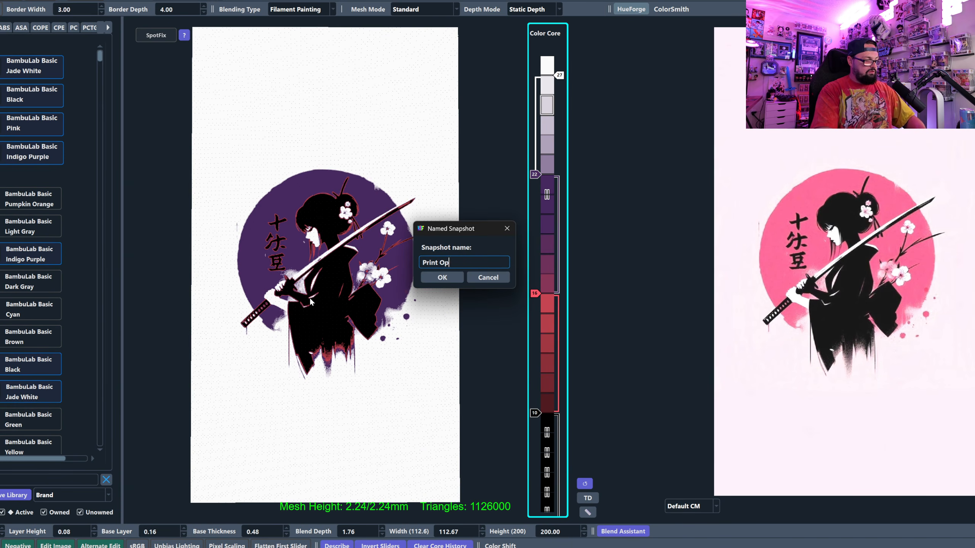
key("Return")
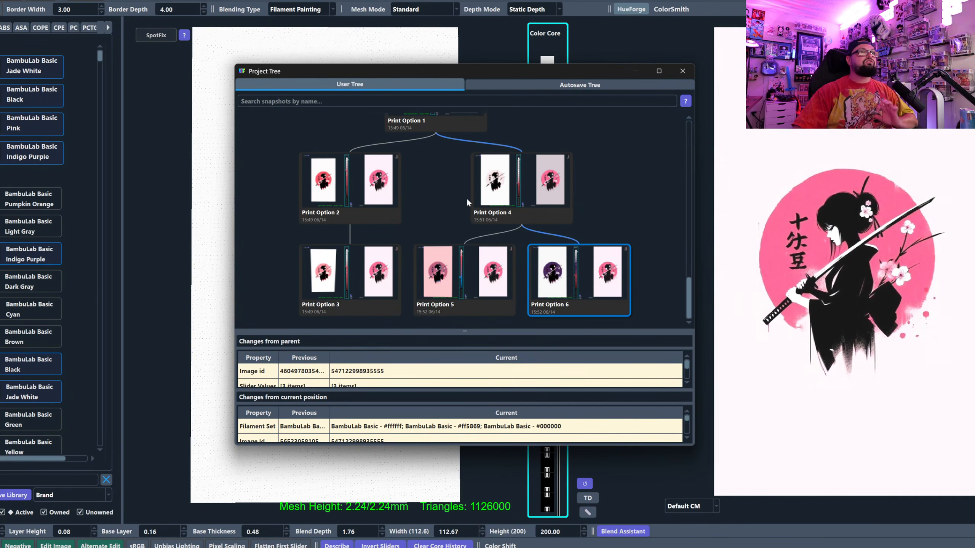
Review the branches in the project tree and restore the Print Option 2 snapshot.
scroll(548, 232, "up", 3)
scroll(549, 230, "down", 3)
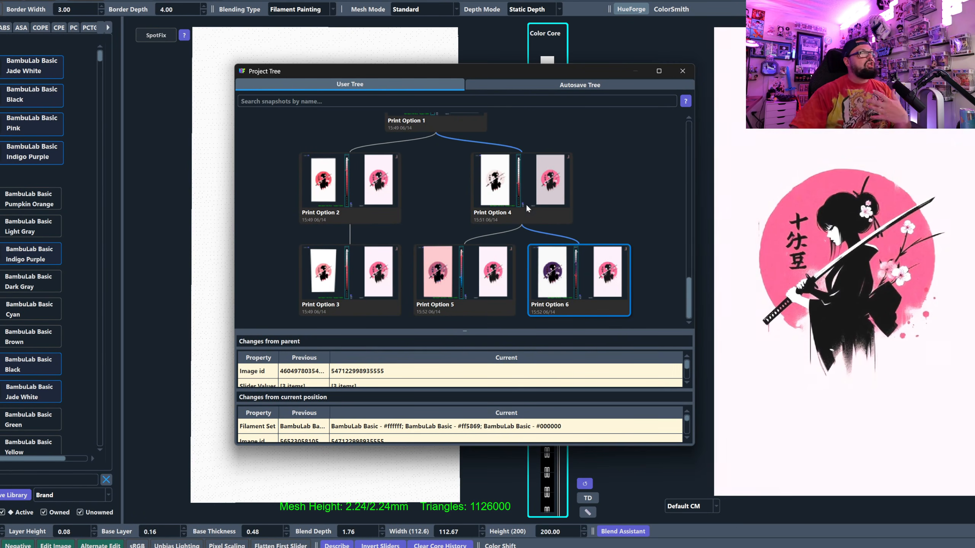
scroll(526, 227, "up", 2)
scroll(527, 239, "down", 1)
left_click(347, 203)
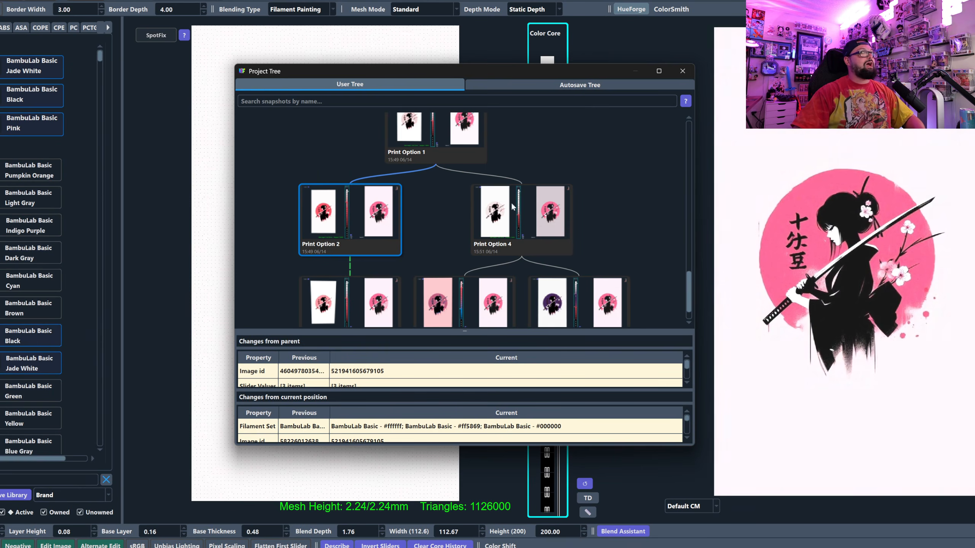
left_click(681, 71)
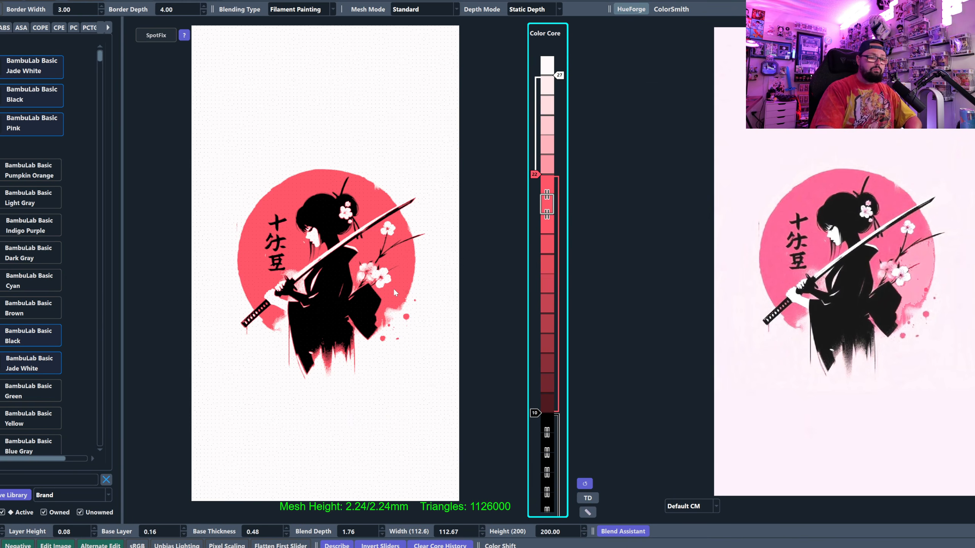
Rename the Print Option 4 snapshot to "Printed 1" in the project tree and restore it.
key("ctrl+t")
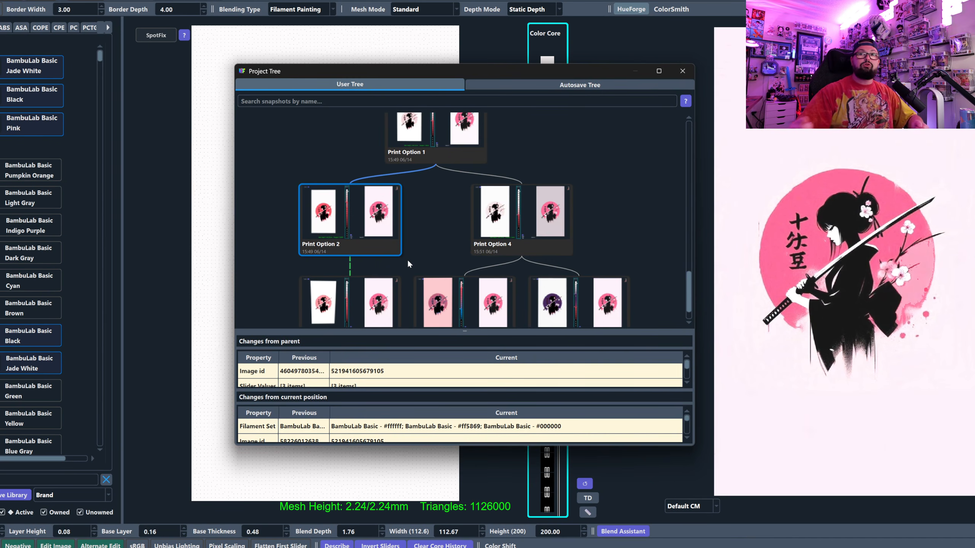
right_click(525, 246)
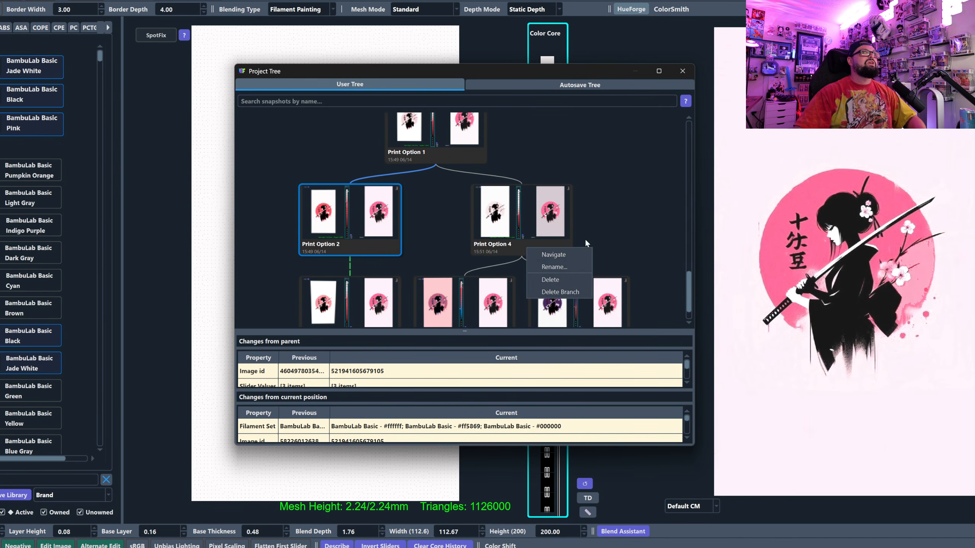
right_click(541, 218)
left_click(586, 236)
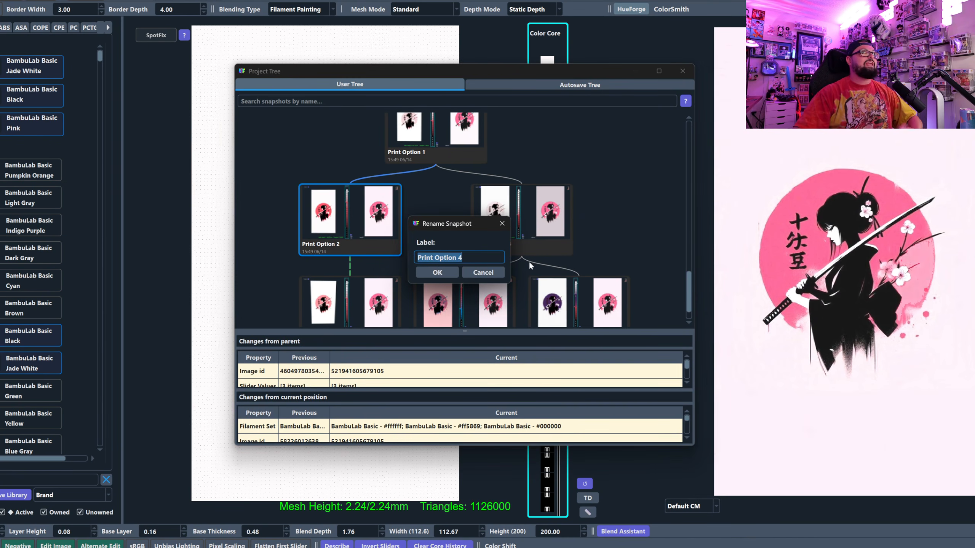
type("Printed 1")
key("Return")
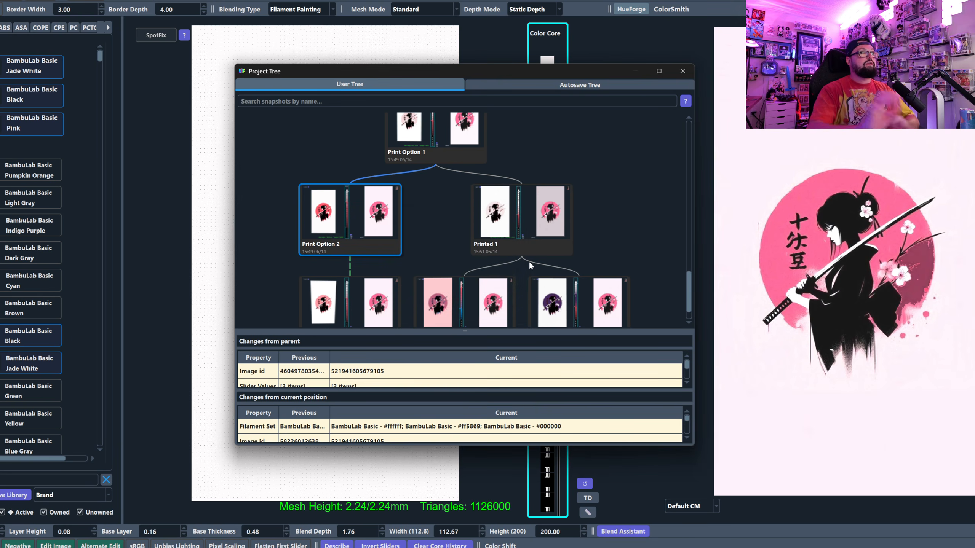
left_click(541, 223)
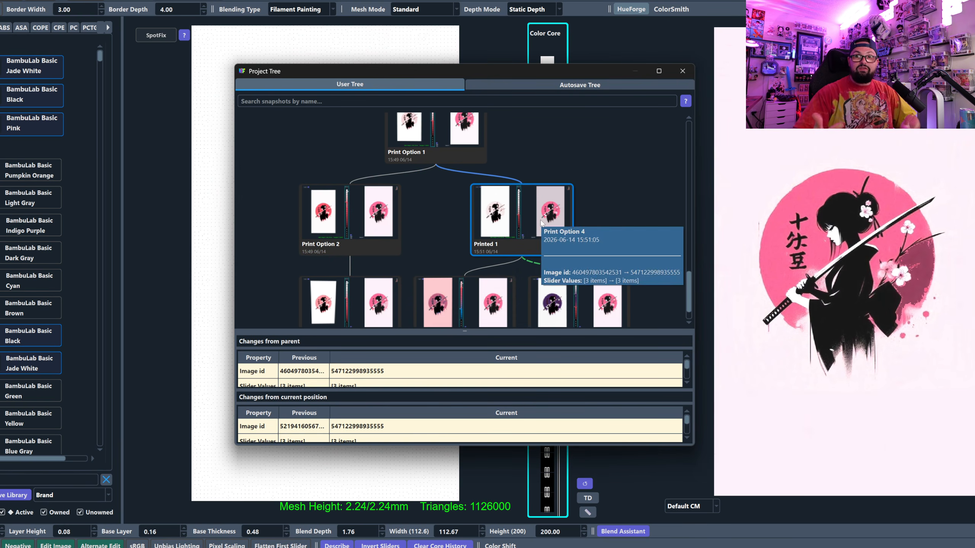
Restore the Print Option 6 snapshot, switch to the Print Option 3 snapshot, and close the project tree.
scroll(542, 225, "down", 1)
left_click(464, 276)
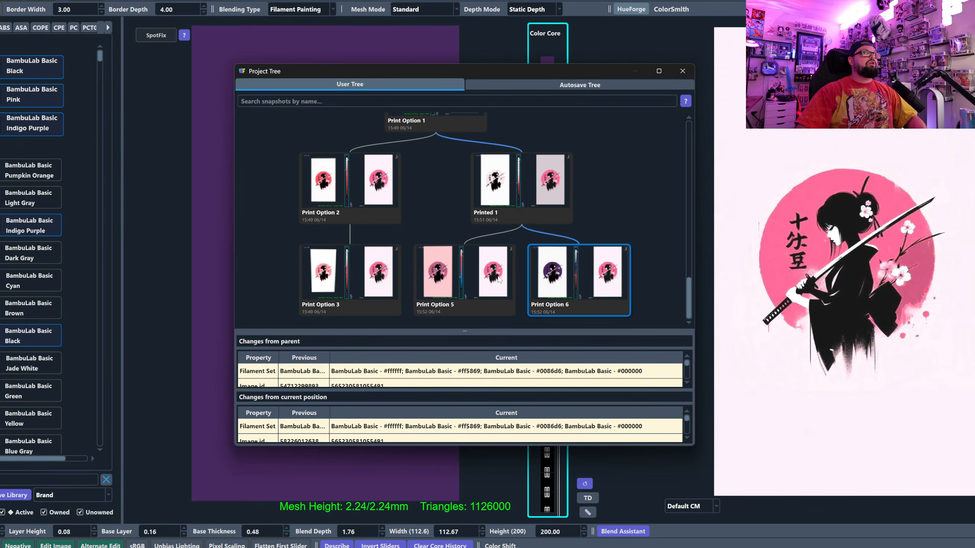
left_click(351, 292)
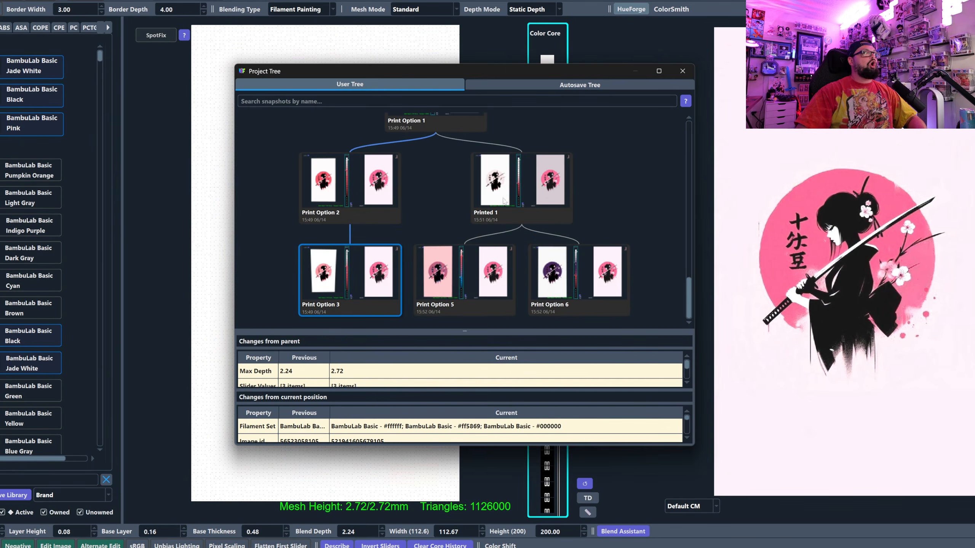
left_click(682, 71)
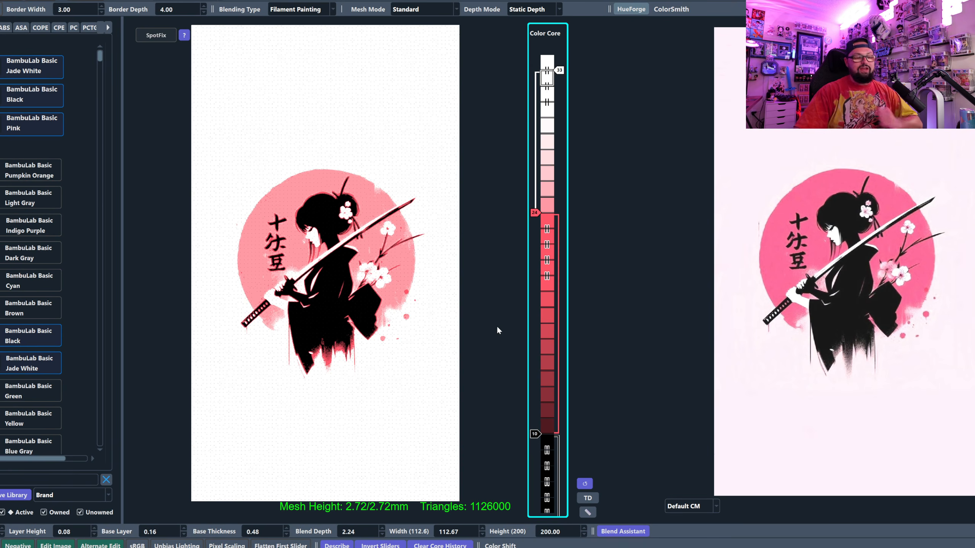
Save a quick snapshot without a custom name under Print Option 3 and review the history above it in the project tree.
key("ctrl+t")
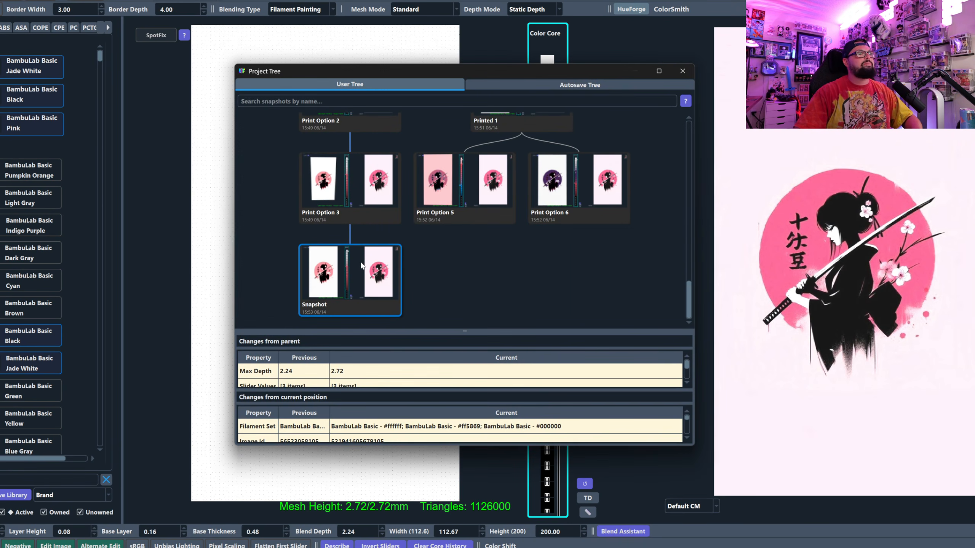
scroll(436, 258, "up", 3)
scroll(434, 259, "down", 3)
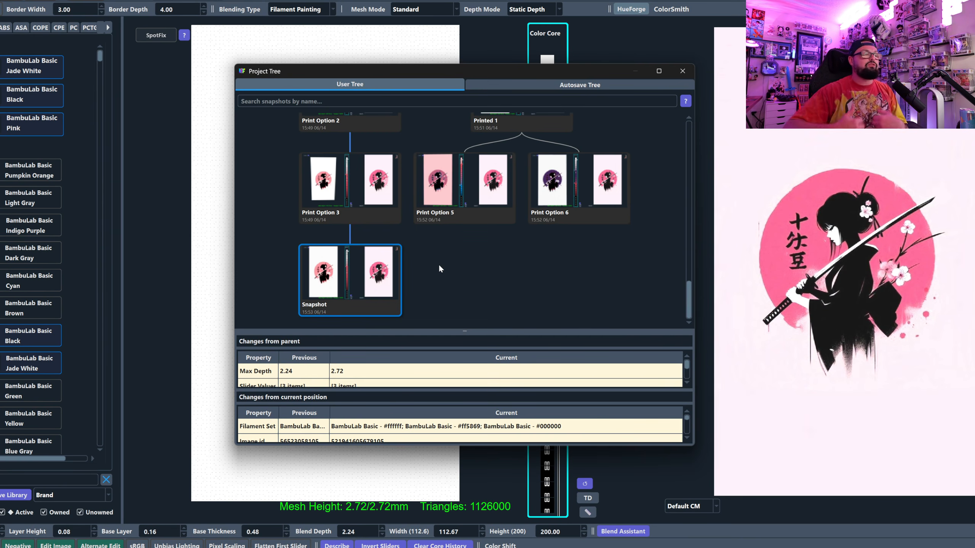
scroll(550, 259, "up", 8)
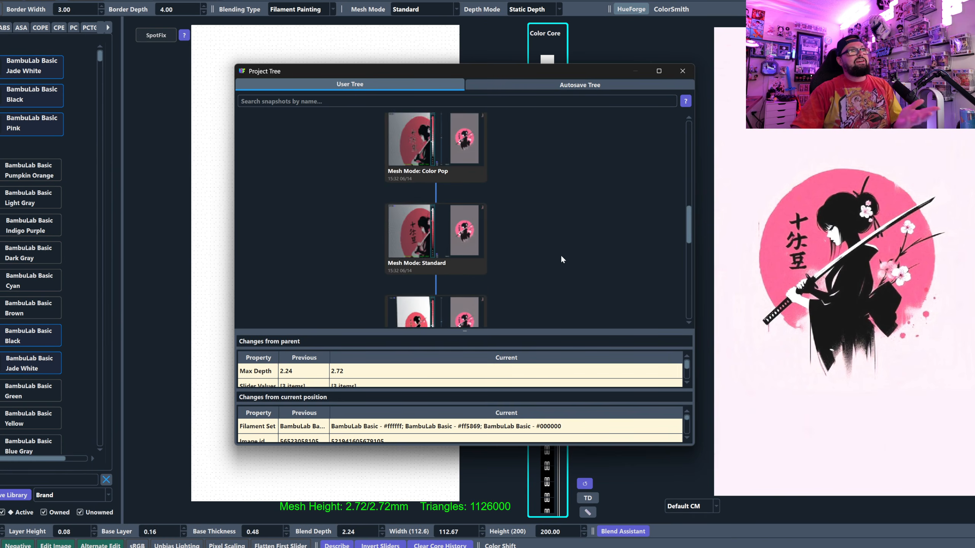
scroll(559, 255, "up", 2)
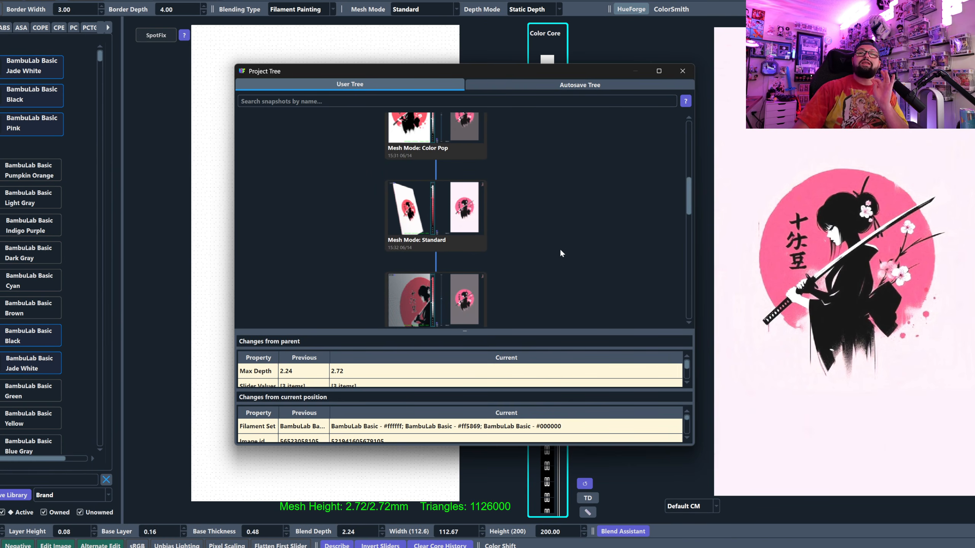
scroll(558, 253, "down", 5)
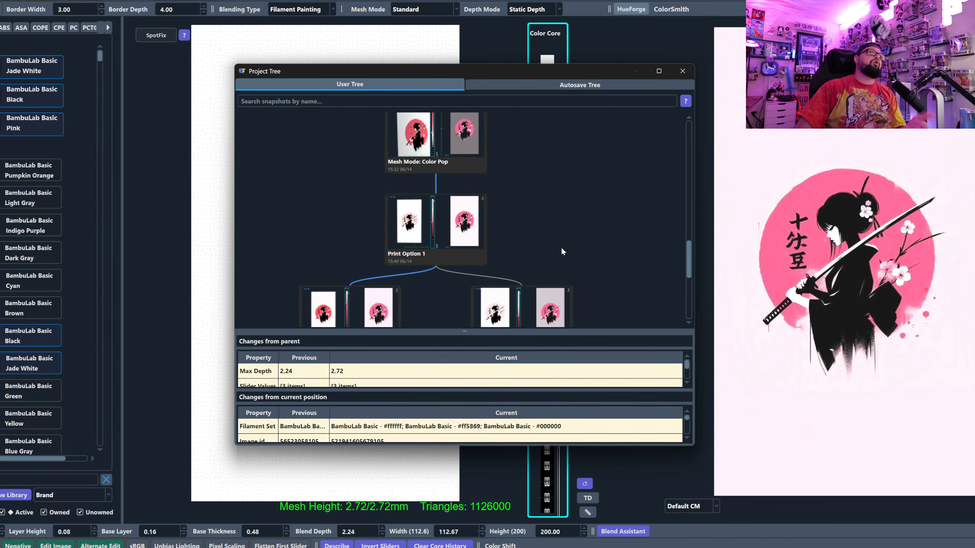